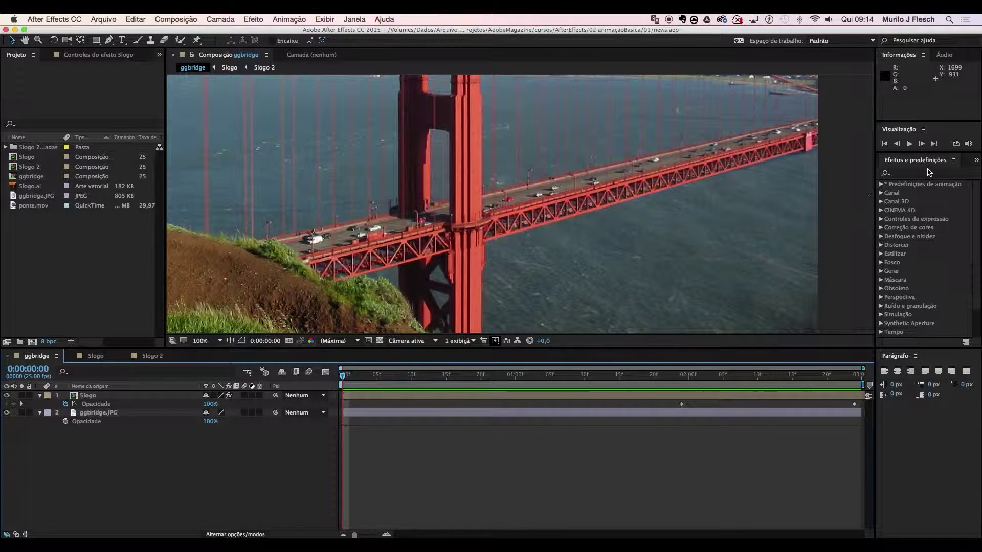
Scrub through the ggbridge composition's timeline to review the logo animation and its opacity keyframes
{"action": "left_click", "coordinate": [913, 187]}
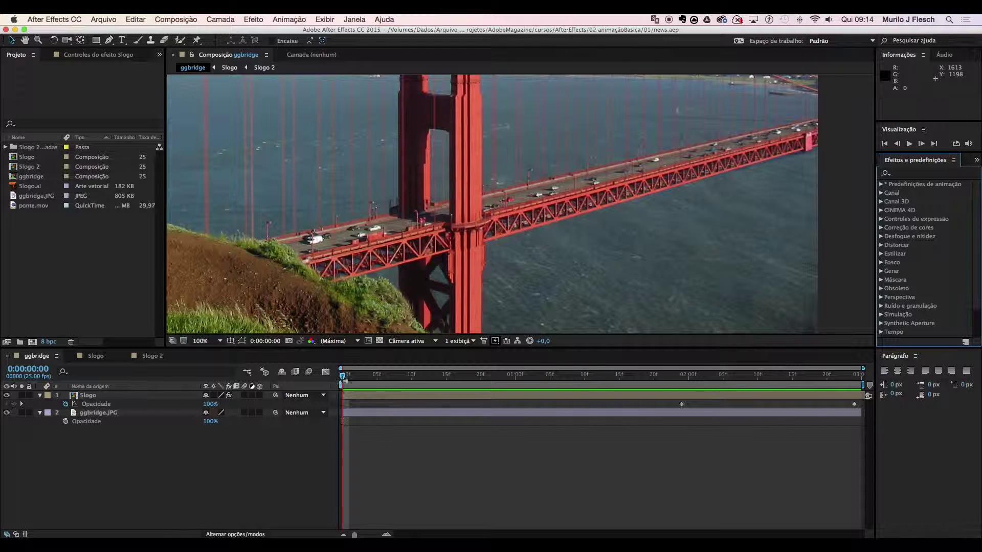
{"action": "left_click_drag", "start_coordinate": [343, 377], "coordinate": [807, 479]}
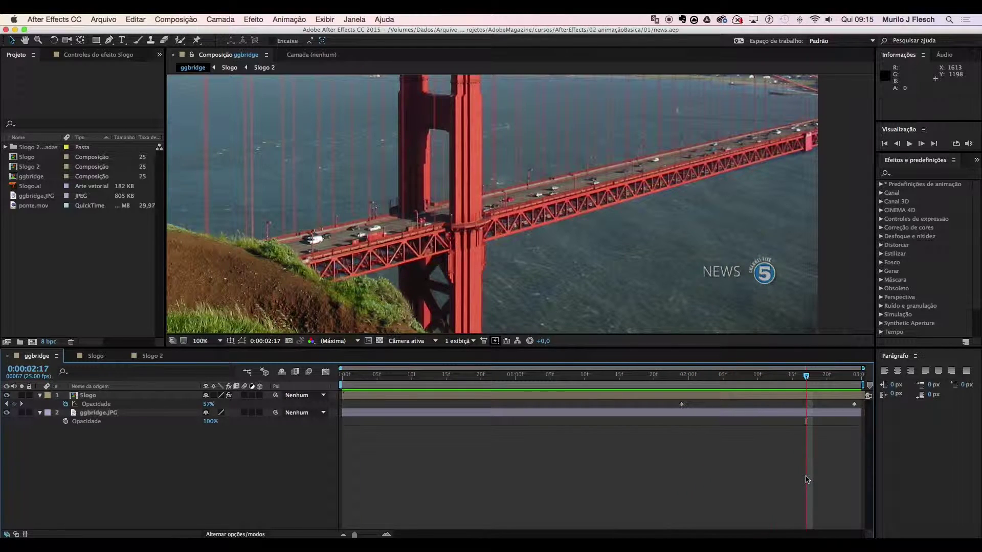
{"action": "left_click_drag", "start_coordinate": [807, 378], "coordinate": [757, 412]}
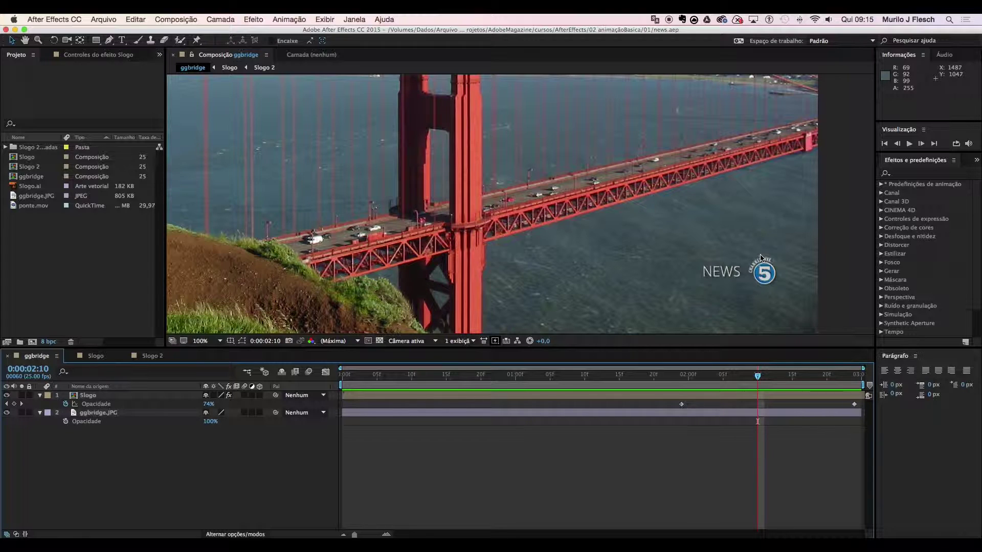
{"action": "left_click_drag", "start_coordinate": [751, 378], "coordinate": [820, 390]}
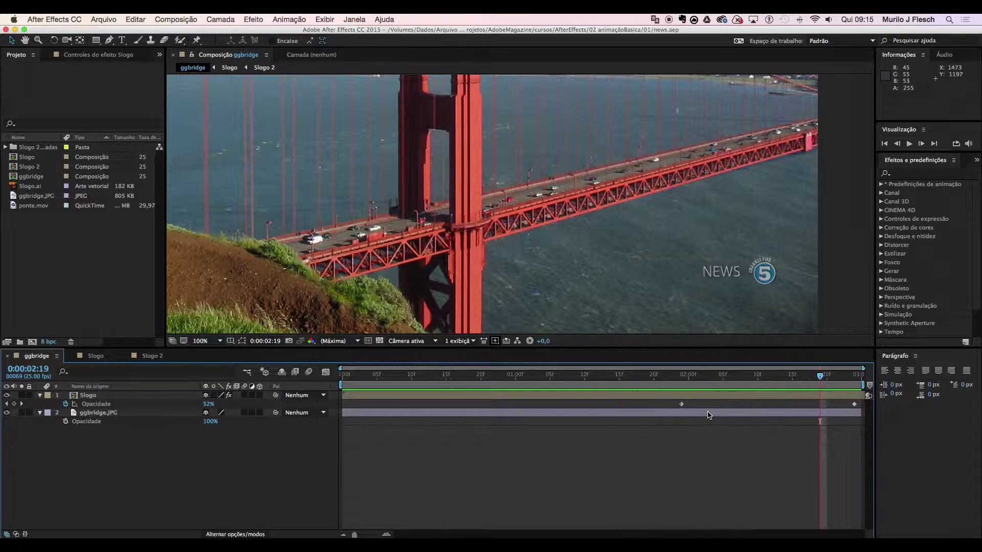
{"action": "left_click", "coordinate": [681, 404]}
{"action": "left_click_drag", "start_coordinate": [682, 379], "coordinate": [854, 403]}
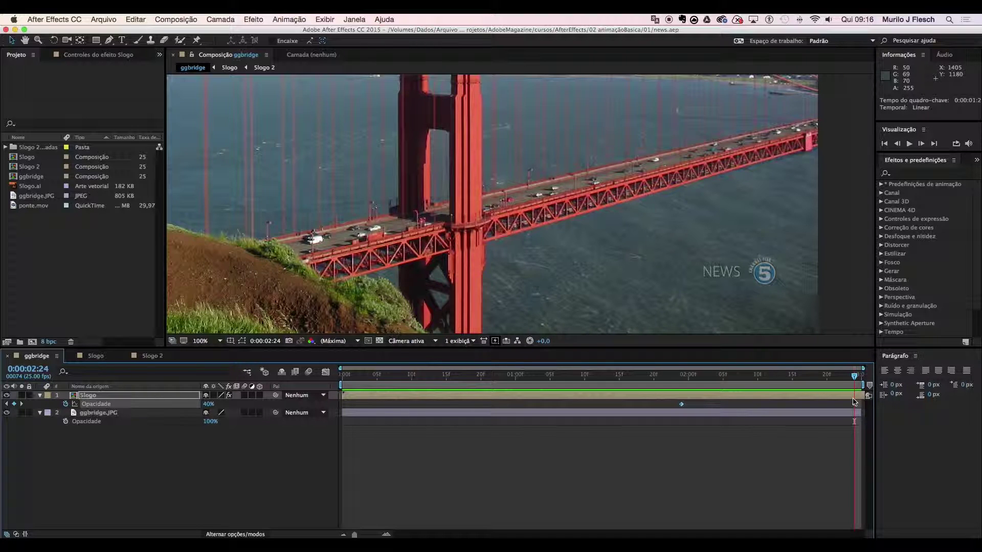
Close the current news.aep project
{"action": "left_click", "coordinate": [174, 458]}
{"action": "left_click", "coordinate": [91, 19]}
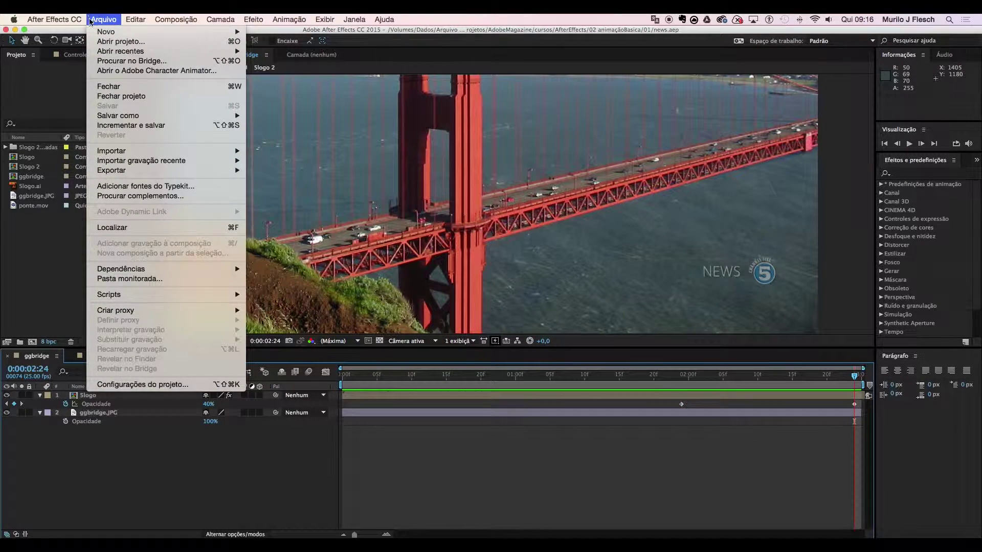
{"action": "left_click", "coordinate": [102, 96]}
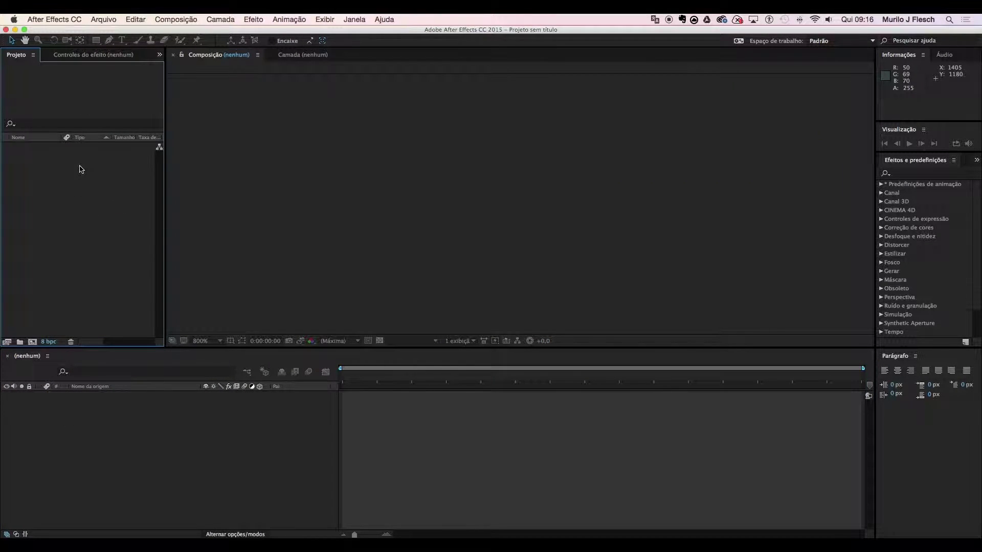
Import ggbridge.JPG and ponte.mov together from the material folder into the empty project
{"action": "double_click", "coordinate": [79, 168]}
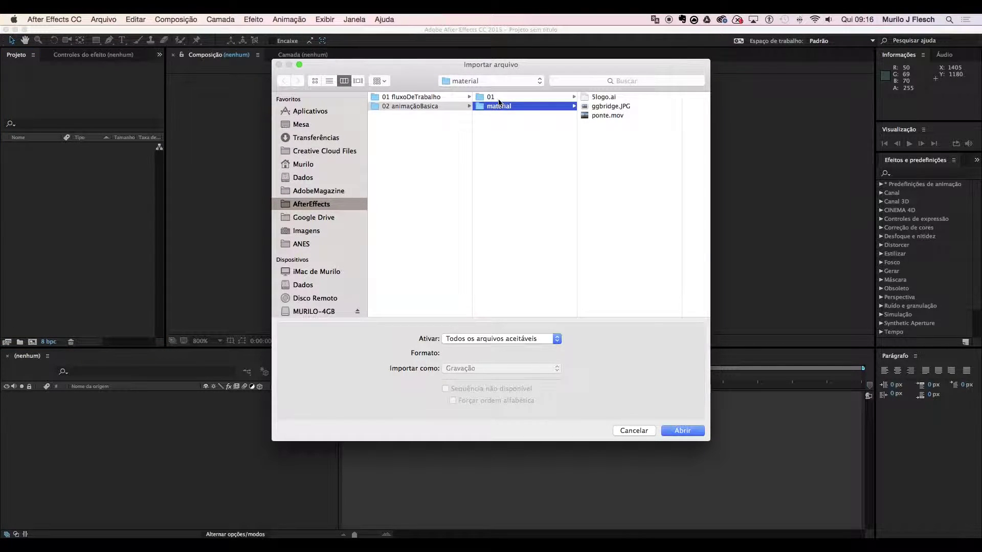
{"action": "left_click", "coordinate": [611, 98]}
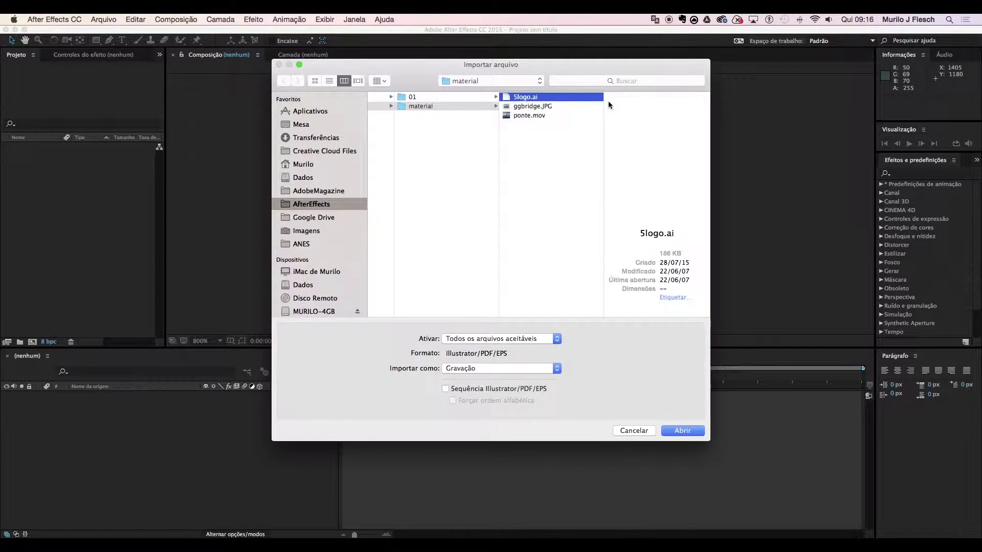
{"action": "left_click", "coordinate": [532, 107]}
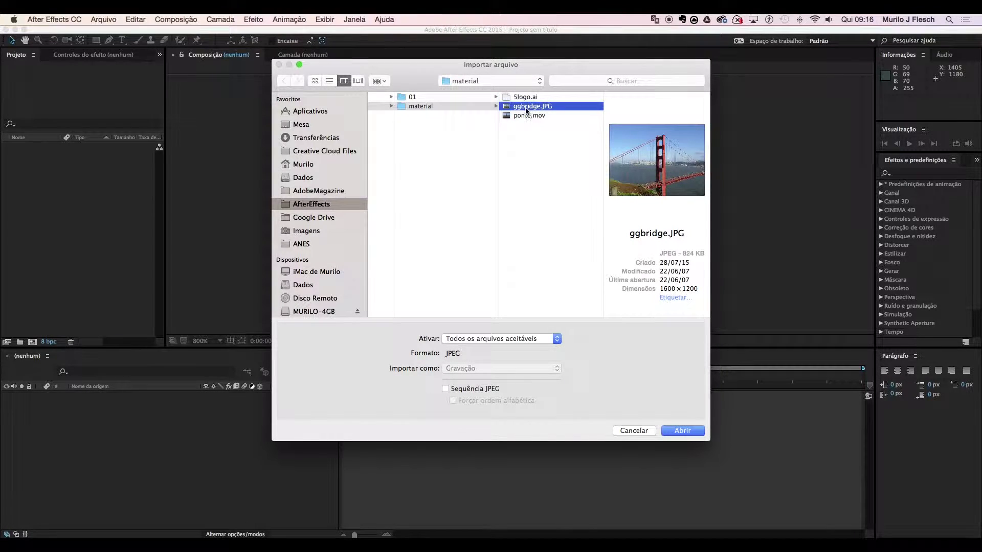
{"action": "left_click", "coordinate": [520, 117]}
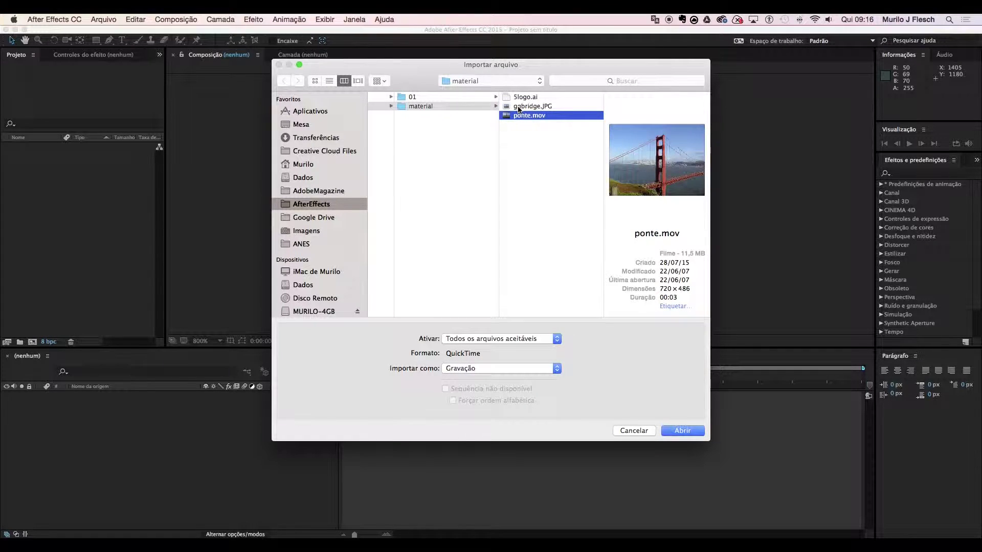
{"action": "left_click", "coordinate": [518, 107], "text": "shift"}
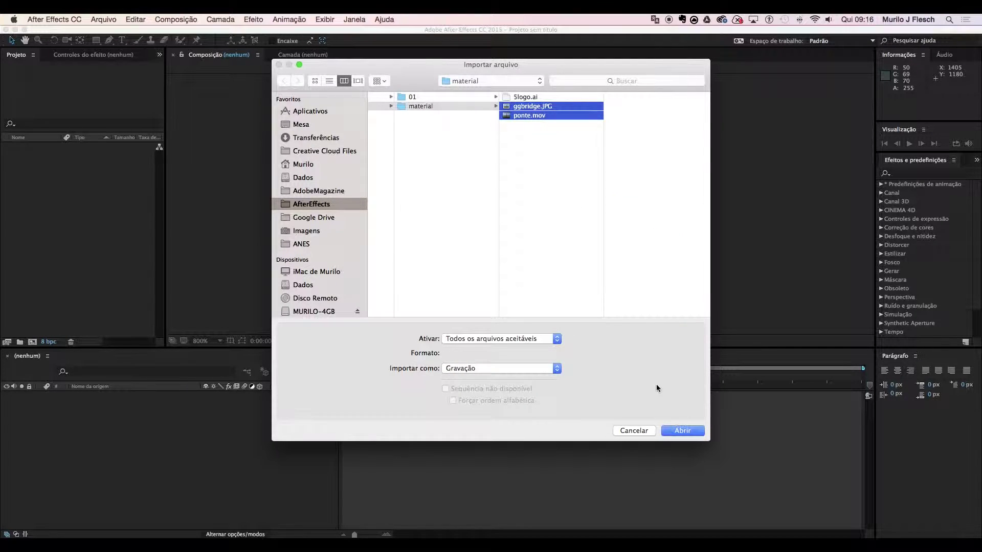
{"action": "left_click", "coordinate": [680, 431]}
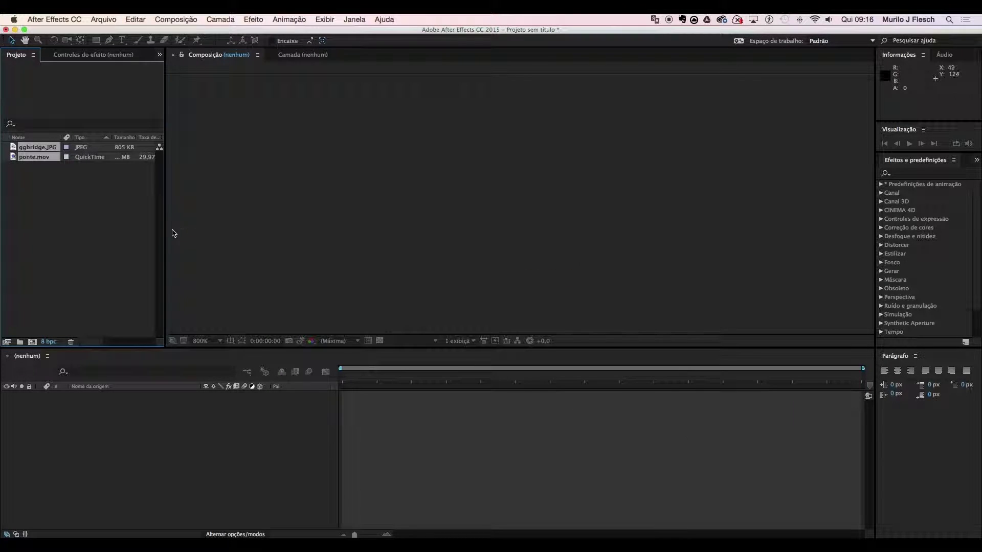
{"action": "left_click", "coordinate": [97, 184]}
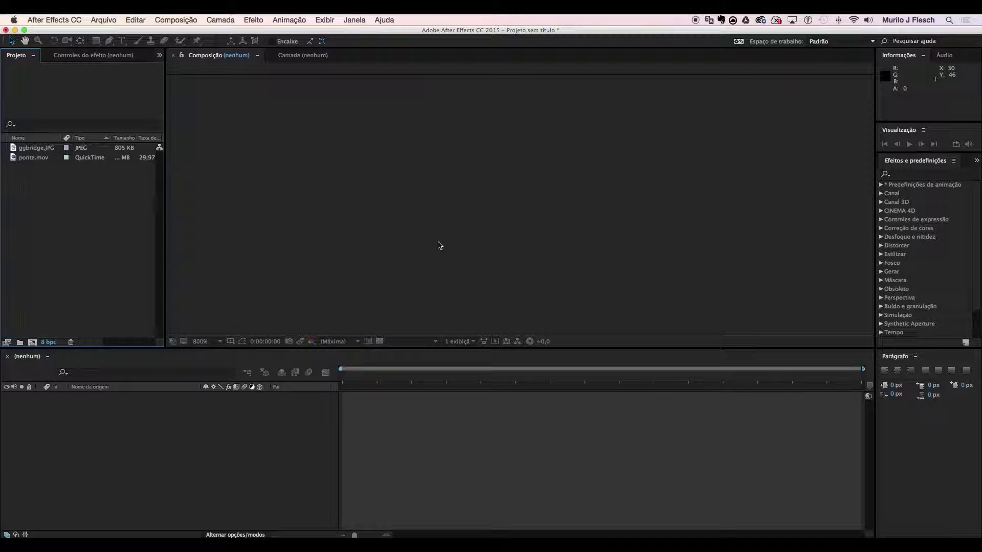
Create a composition directly from the ggbridge.JPG footage by placing it in the empty timeline
{"action": "left_click", "coordinate": [35, 155]}
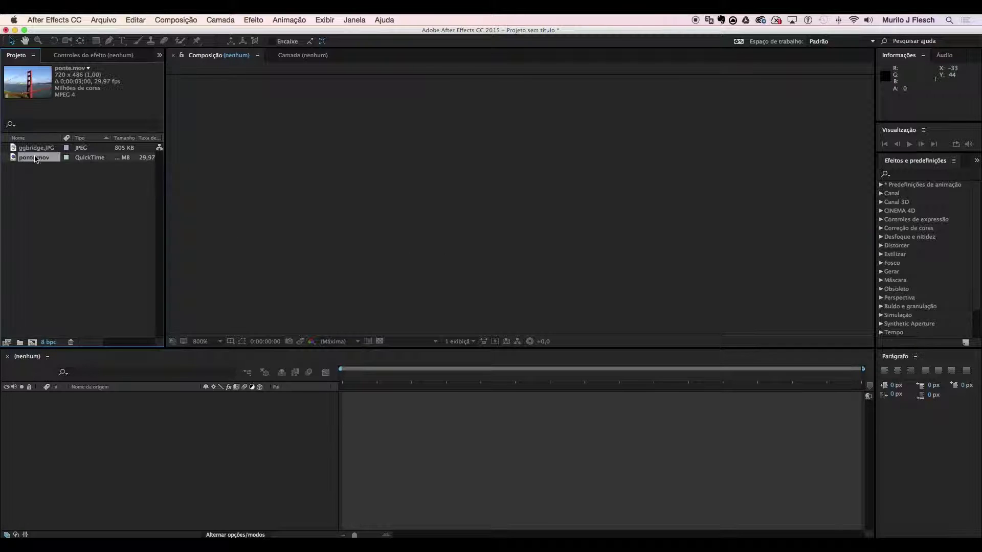
{"action": "left_click", "coordinate": [29, 149]}
{"action": "left_click_drag", "start_coordinate": [29, 150], "coordinate": [156, 441]}
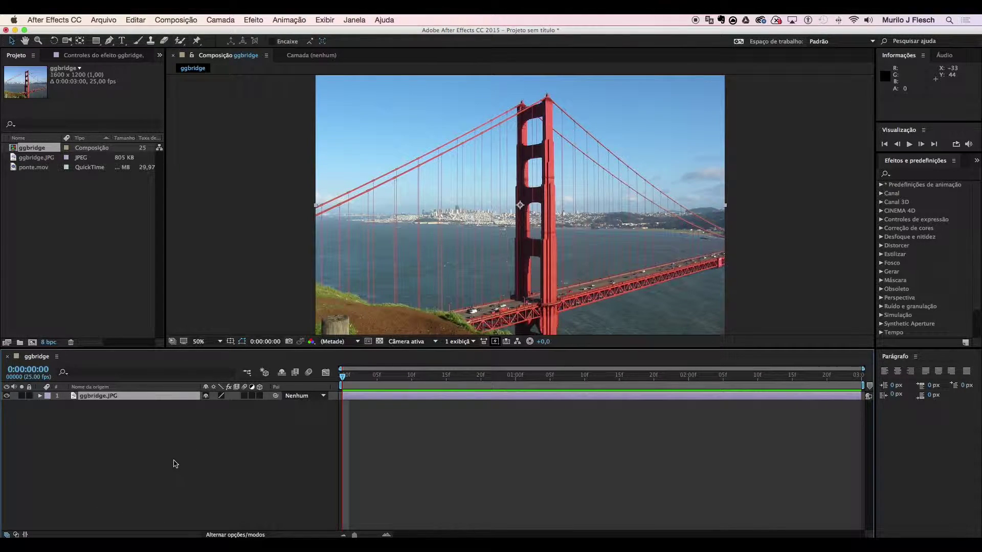
{"action": "left_click", "coordinate": [87, 149]}
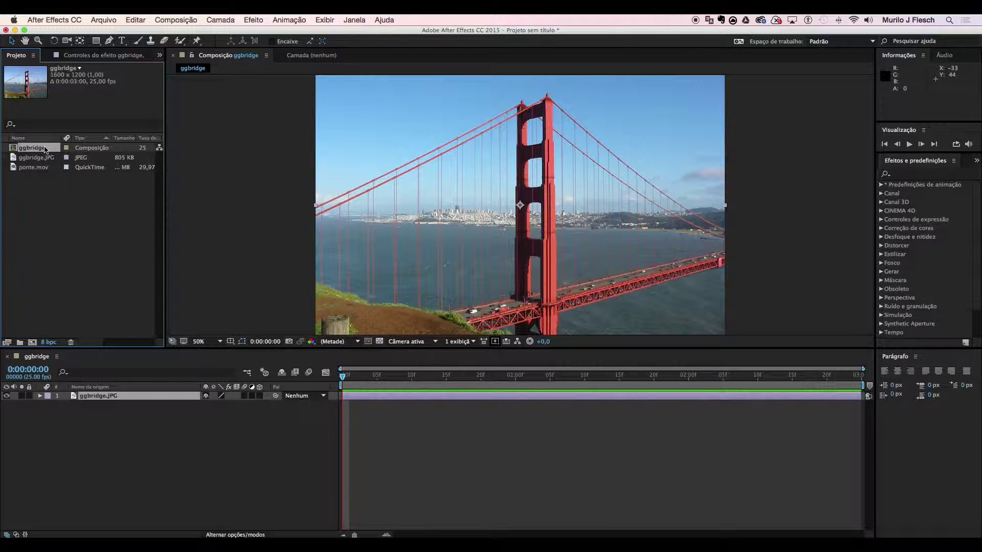
{"action": "left_click", "coordinate": [66, 206]}
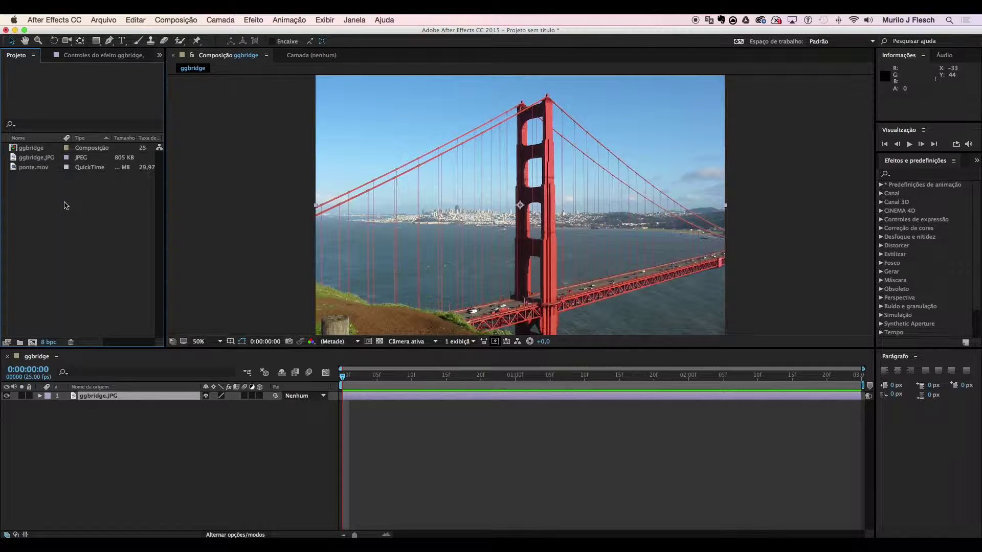
Delete the ggbridge composition from the project
{"action": "left_click", "coordinate": [32, 151]}
{"action": "key", "text": "Delete"}
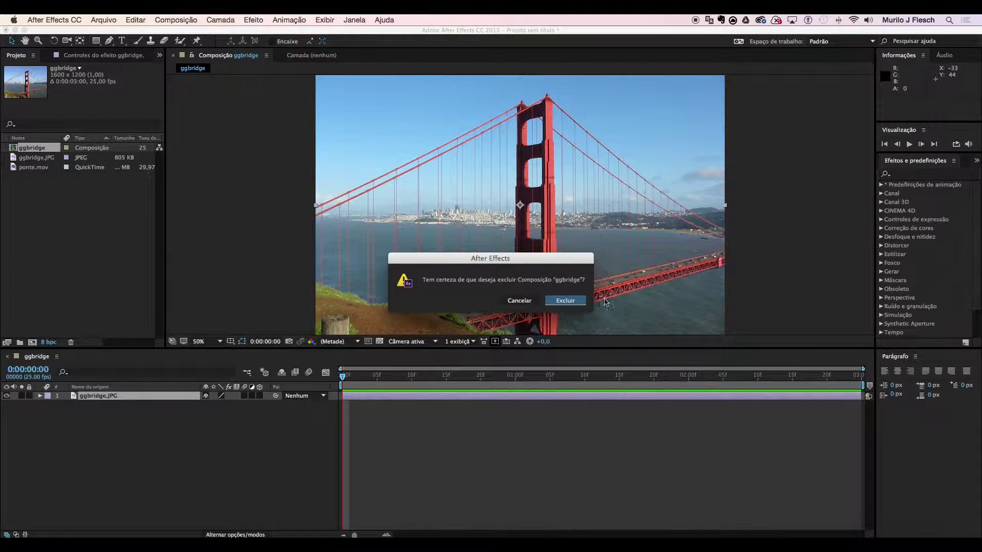
{"action": "left_click", "coordinate": [562, 302]}
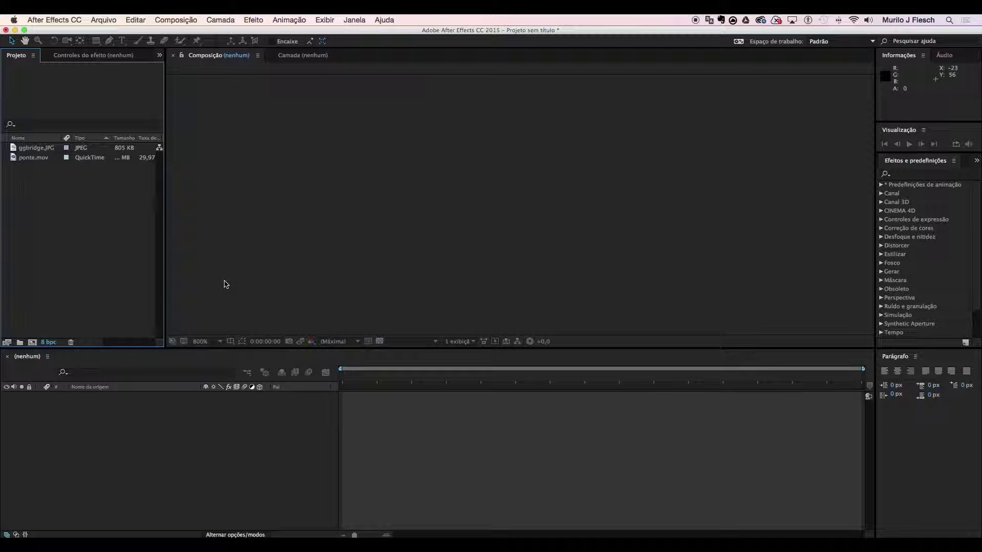
Create a new composition named Composição 1 at 1600 × 1200 px, square pixels, 25 fps, with a duration of 0:00:03:00
{"action": "left_click", "coordinate": [177, 21]}
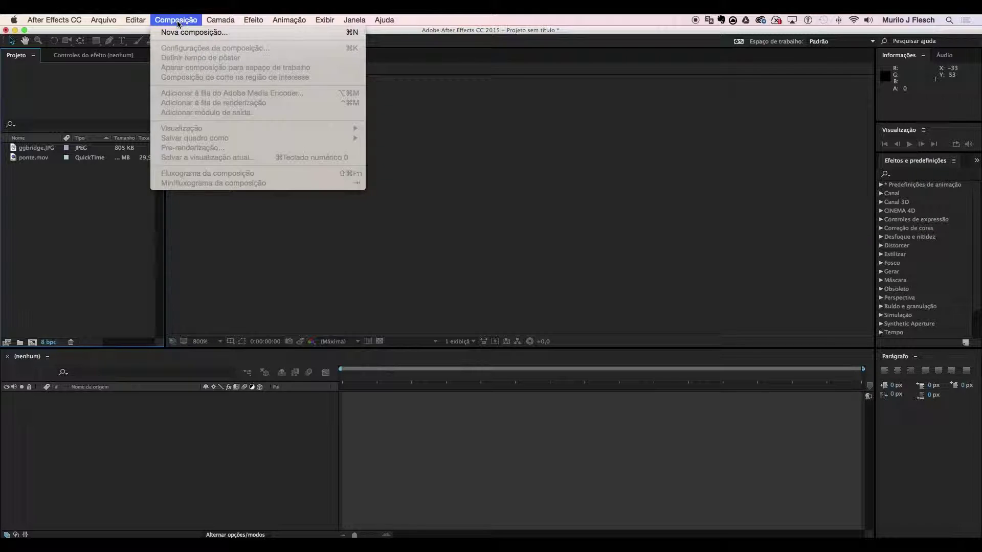
{"action": "left_click", "coordinate": [177, 32]}
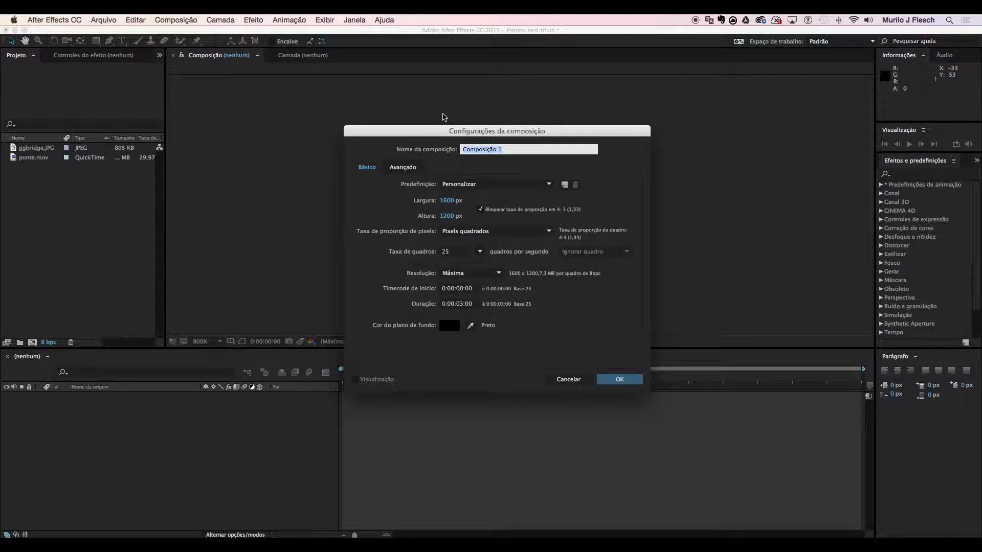
{"action": "left_click_drag", "start_coordinate": [437, 131], "coordinate": [418, 138]}
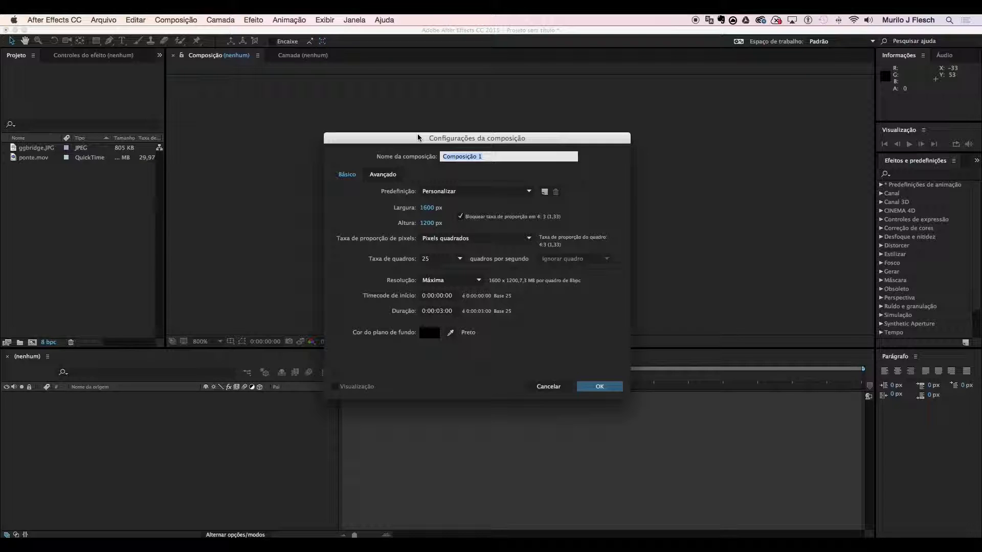
{"action": "left_click_drag", "start_coordinate": [418, 137], "coordinate": [391, 136]}
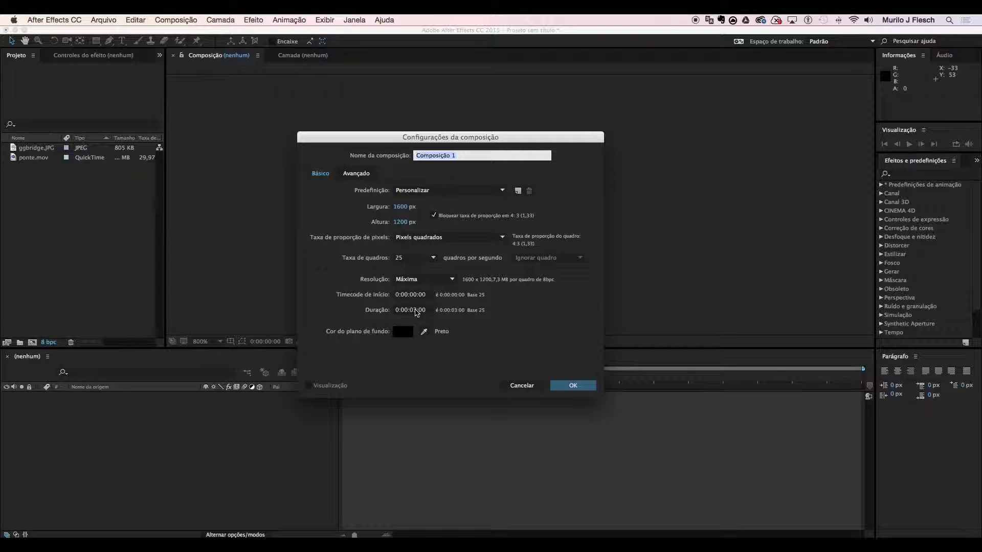
{"action": "left_click", "coordinate": [416, 311]}
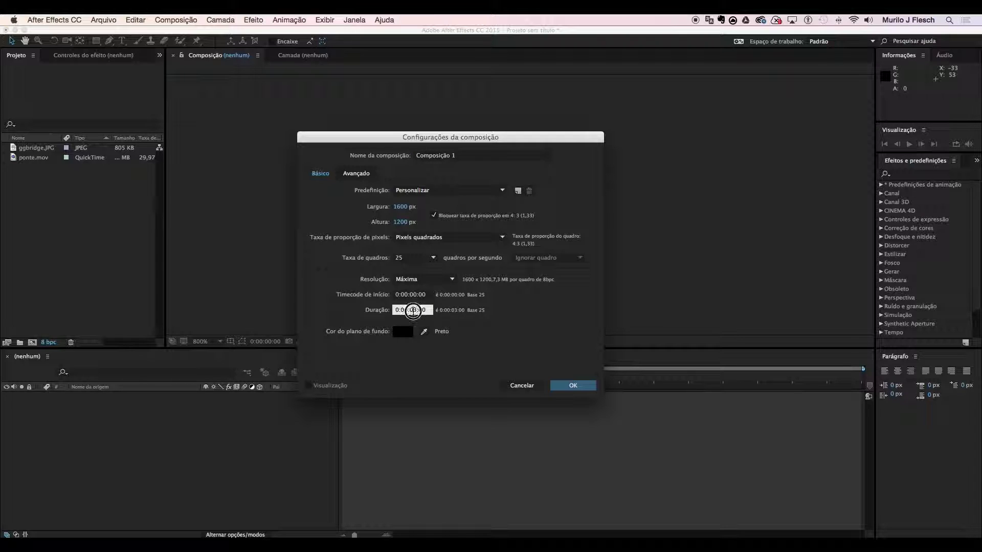
{"action": "left_click_drag", "start_coordinate": [415, 311], "coordinate": [410, 311]}
{"action": "left_click", "coordinate": [575, 388]}
{"action": "left_click", "coordinate": [574, 386]}
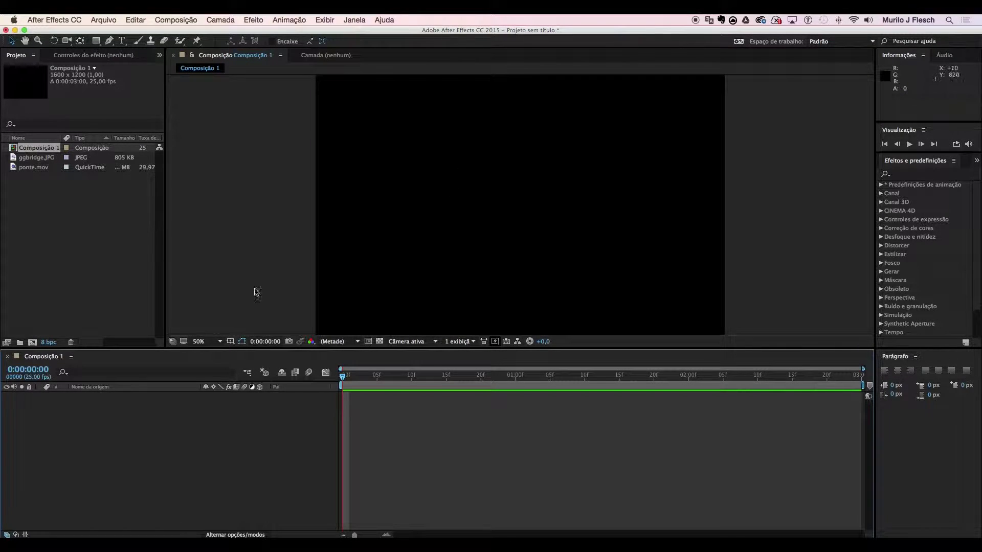
Add ggbridge.JPG as a layer in the timeline of Composição 1
{"action": "left_click", "coordinate": [41, 161]}
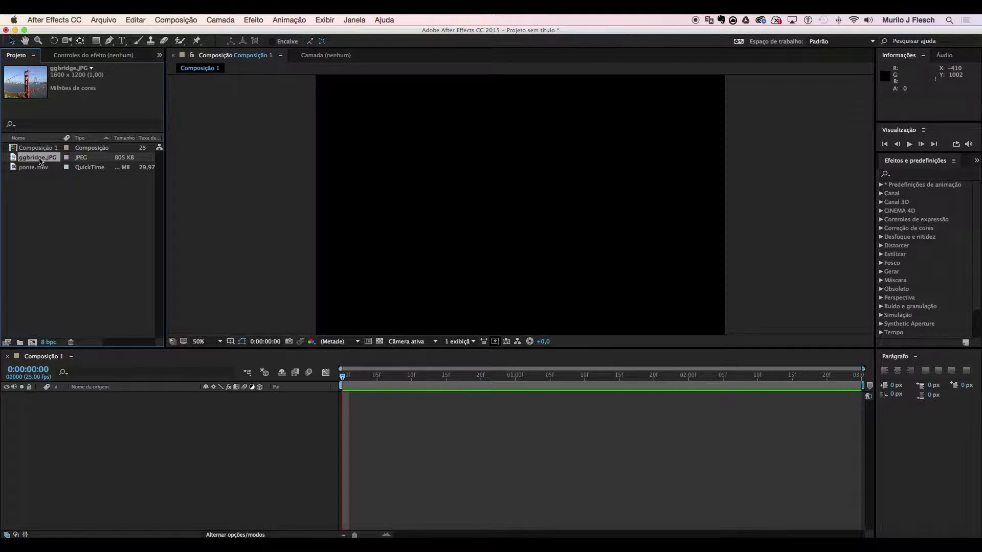
{"action": "left_click_drag", "start_coordinate": [32, 162], "coordinate": [164, 450]}
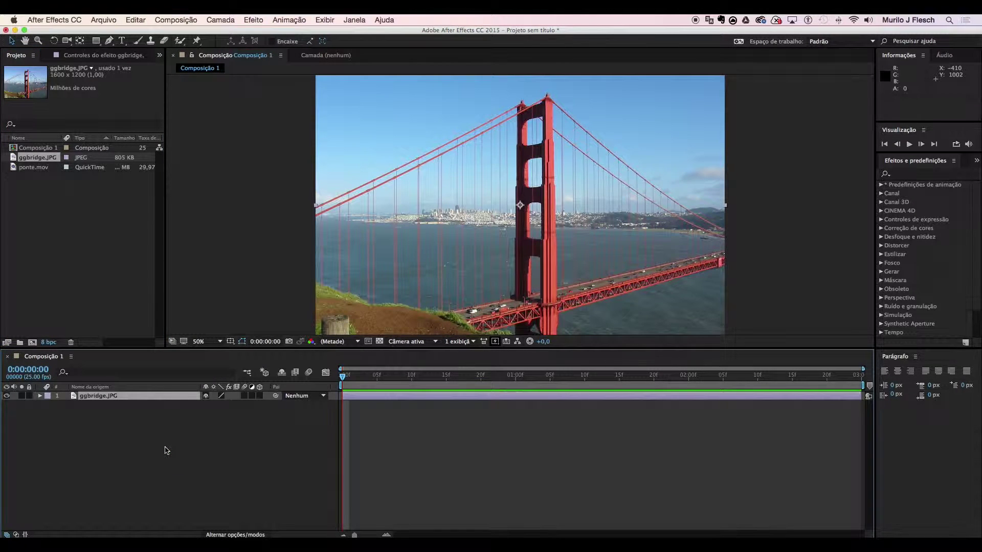
{"action": "left_click", "coordinate": [85, 151]}
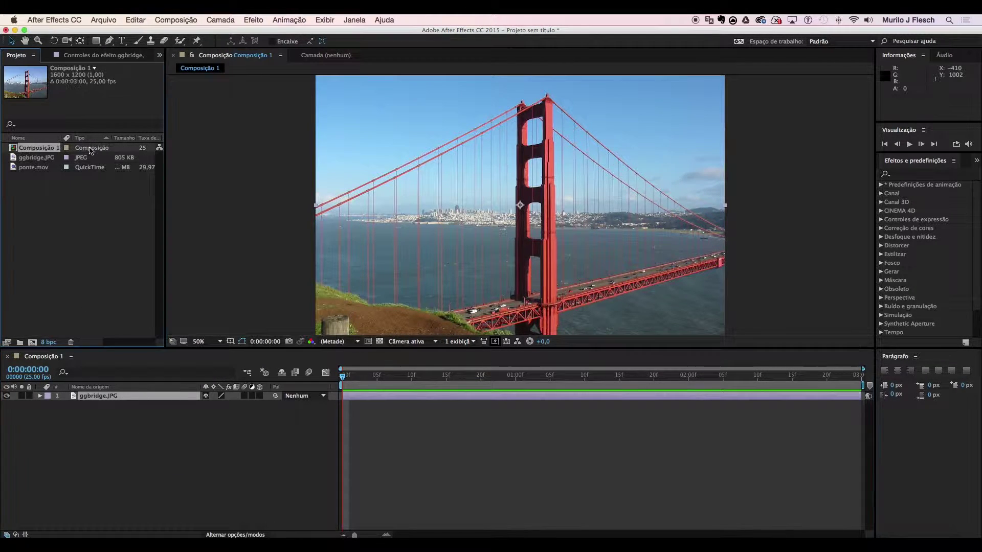
{"action": "left_click", "coordinate": [82, 396]}
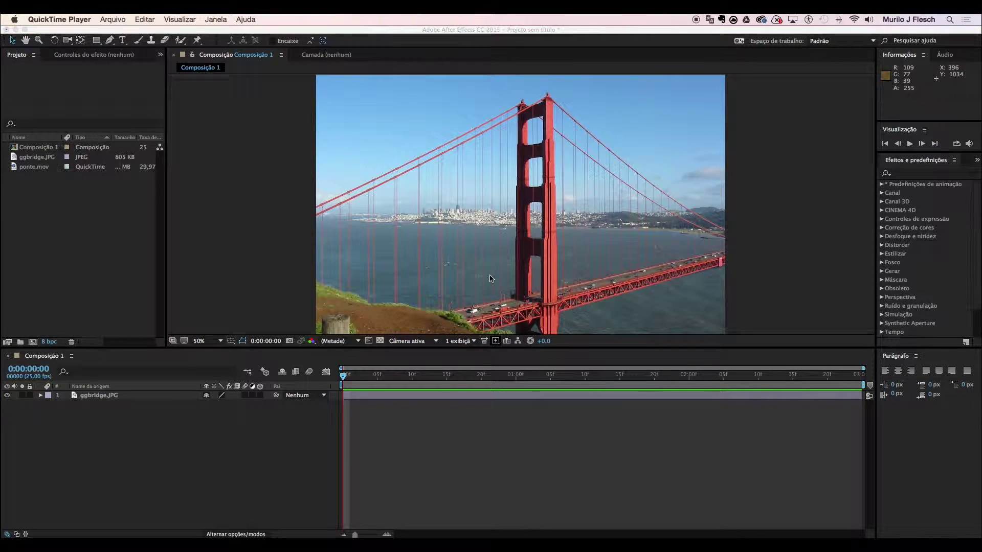
{"action": "left_click", "coordinate": [152, 400]}
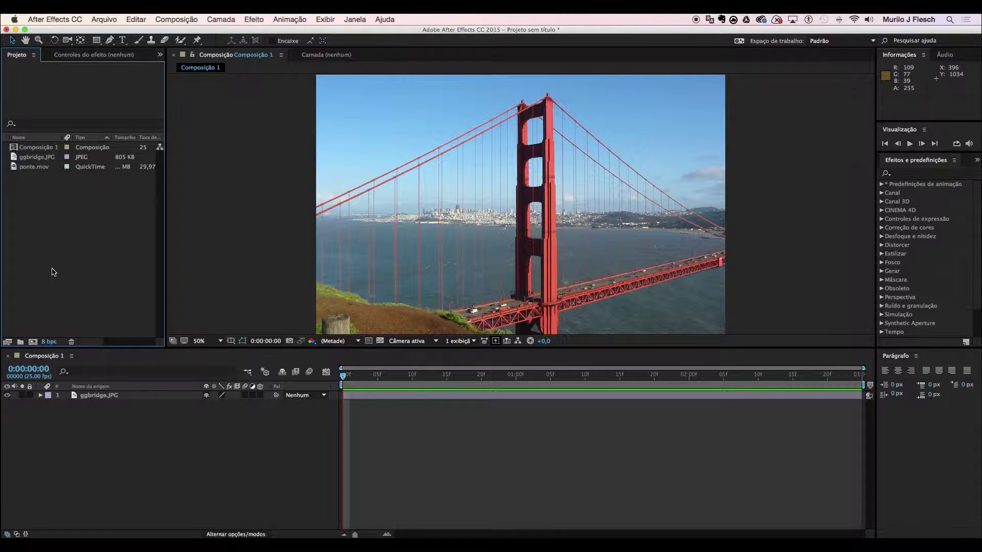
Choose 5logo.ai from the material folder as the file to import into the project
{"action": "left_click", "coordinate": [105, 20]}
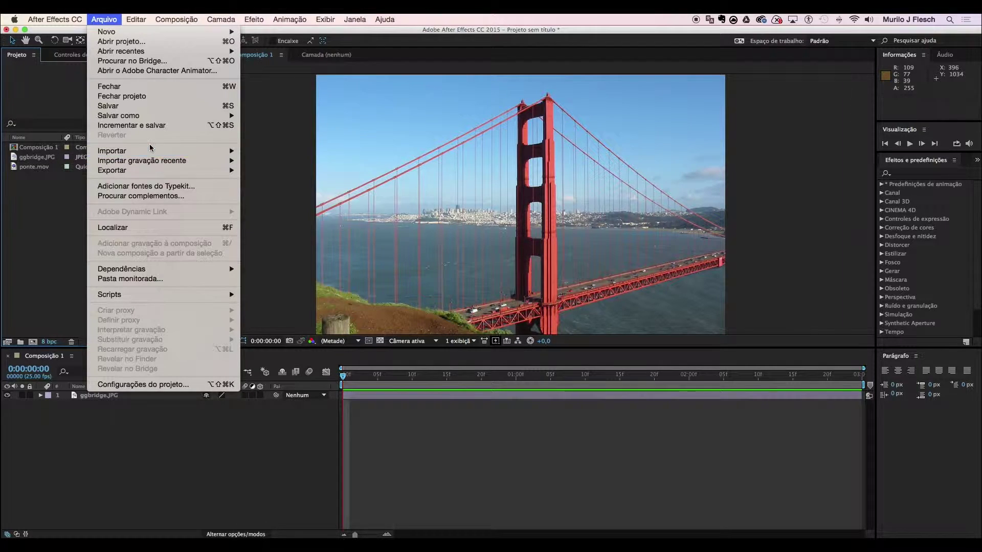
{"action": "mouse_move", "coordinate": [170, 152]}
{"action": "left_click", "coordinate": [280, 150]}
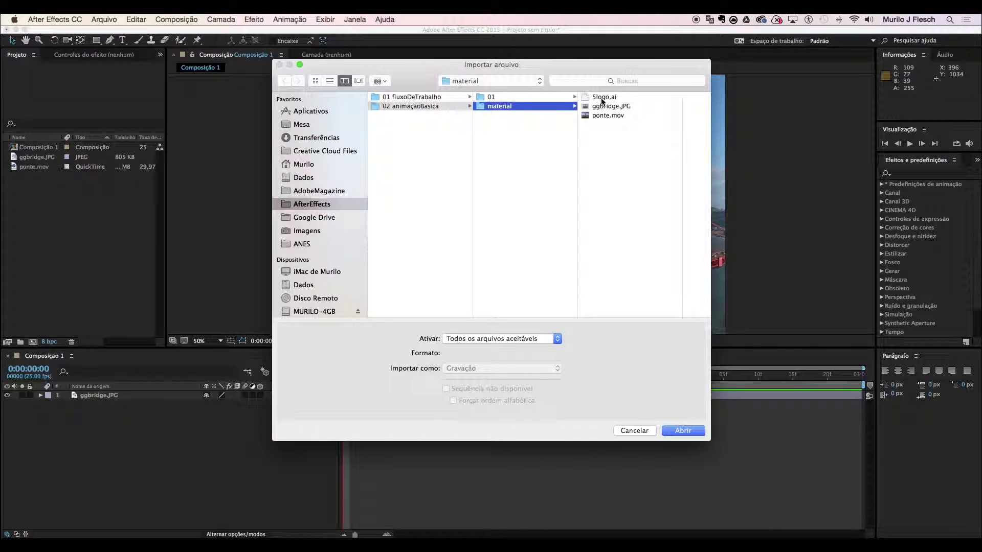
{"action": "left_click", "coordinate": [603, 98]}
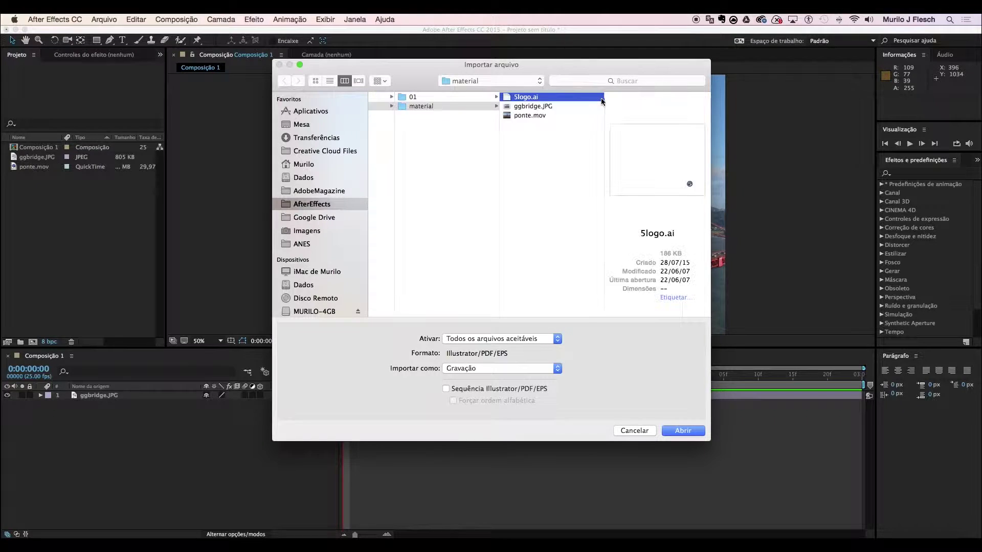
{"action": "double_click", "coordinate": [527, 102]}
Import 5logo.ai with import type Composição and footage dimensions set to Tamanho da camada
{"action": "left_click_drag", "start_coordinate": [496, 229], "coordinate": [412, 192]}
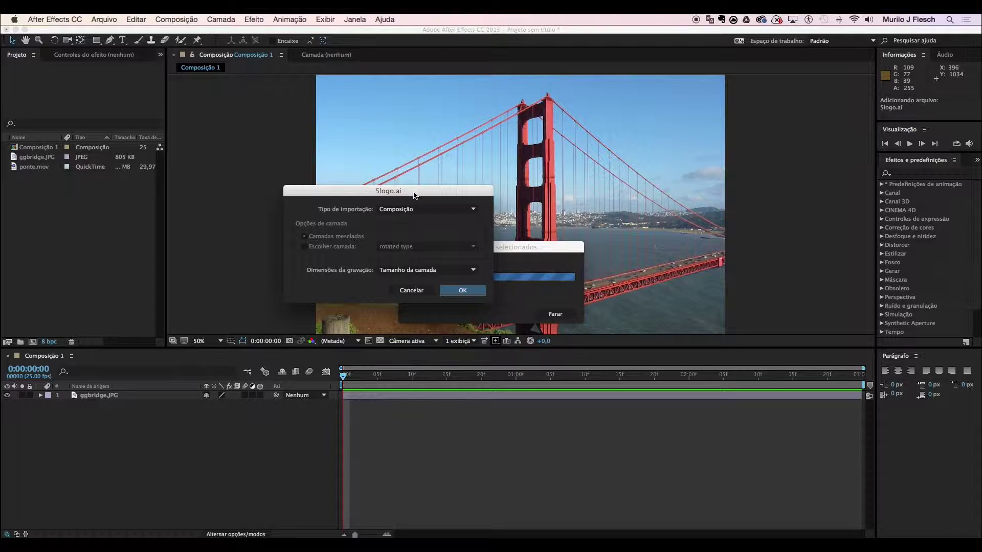
{"action": "left_click", "coordinate": [427, 209]}
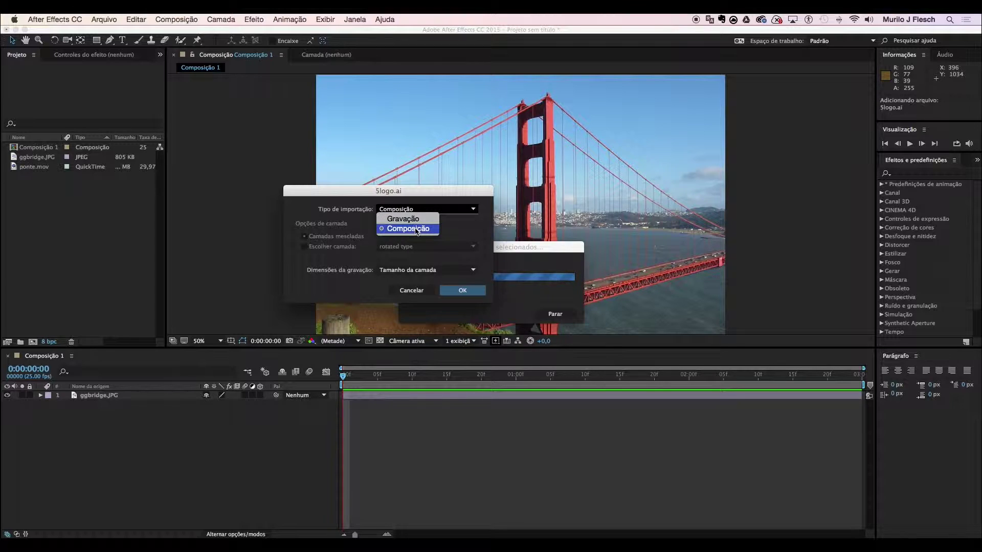
{"action": "left_click", "coordinate": [409, 197]}
{"action": "left_click_drag", "start_coordinate": [409, 198], "coordinate": [402, 198]}
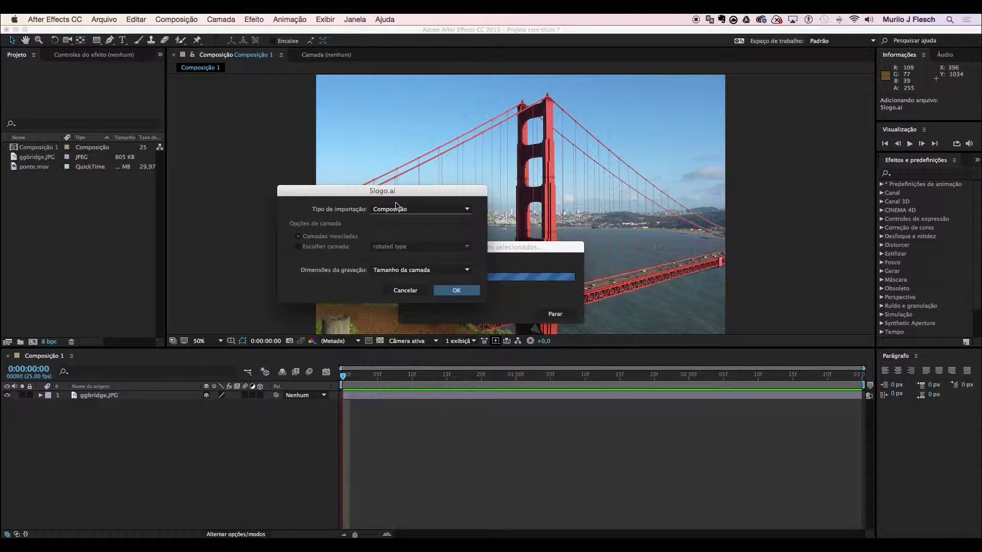
{"action": "left_click", "coordinate": [397, 209]}
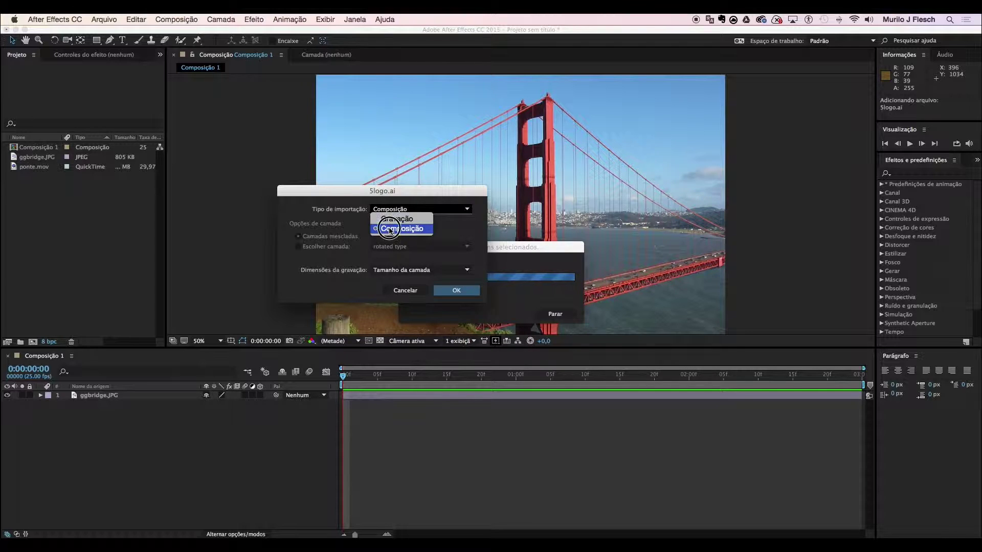
{"action": "left_click", "coordinate": [391, 229]}
{"action": "left_click_drag", "start_coordinate": [379, 196], "coordinate": [378, 198]}
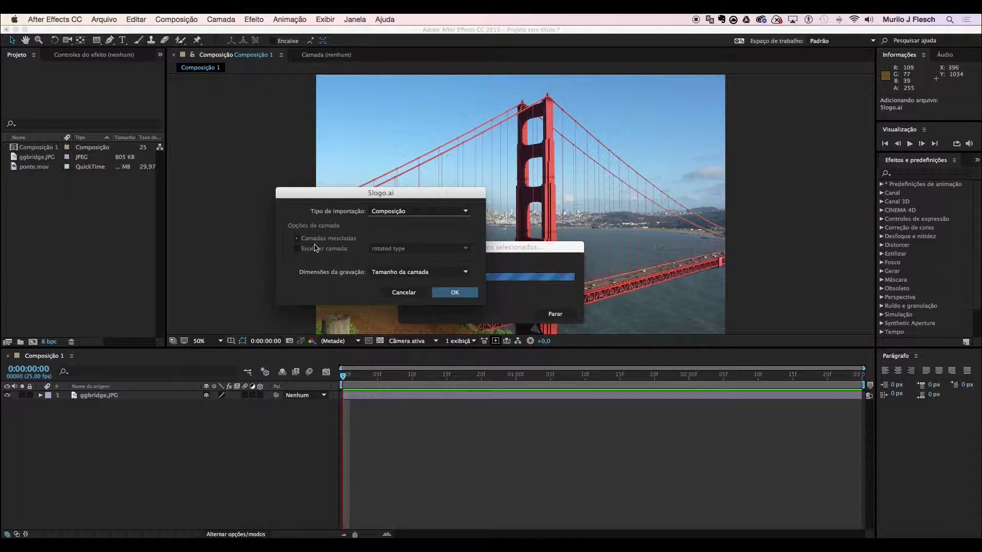
{"action": "left_click", "coordinate": [295, 251]}
{"action": "left_click", "coordinate": [411, 273]}
{"action": "left_click", "coordinate": [414, 281]}
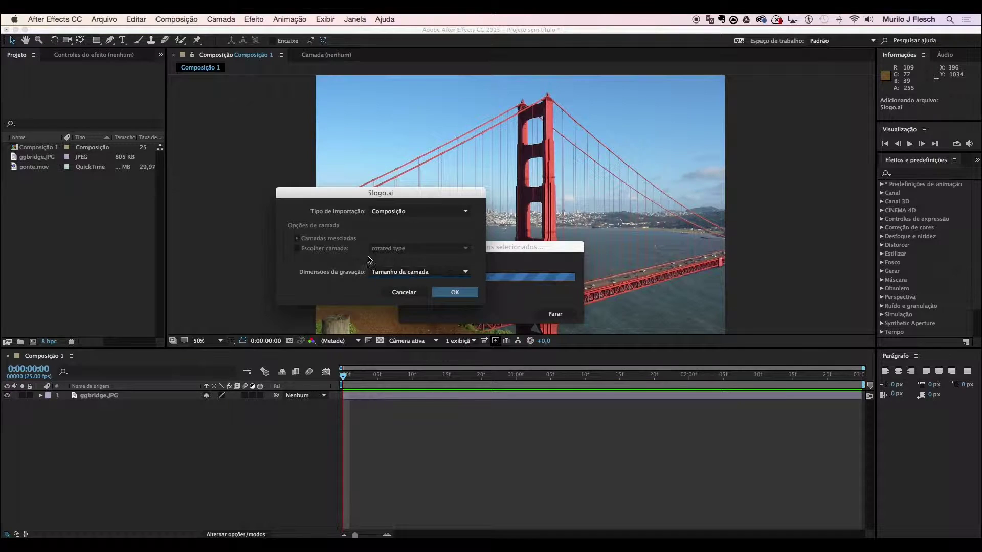
{"action": "left_click", "coordinate": [453, 293]}
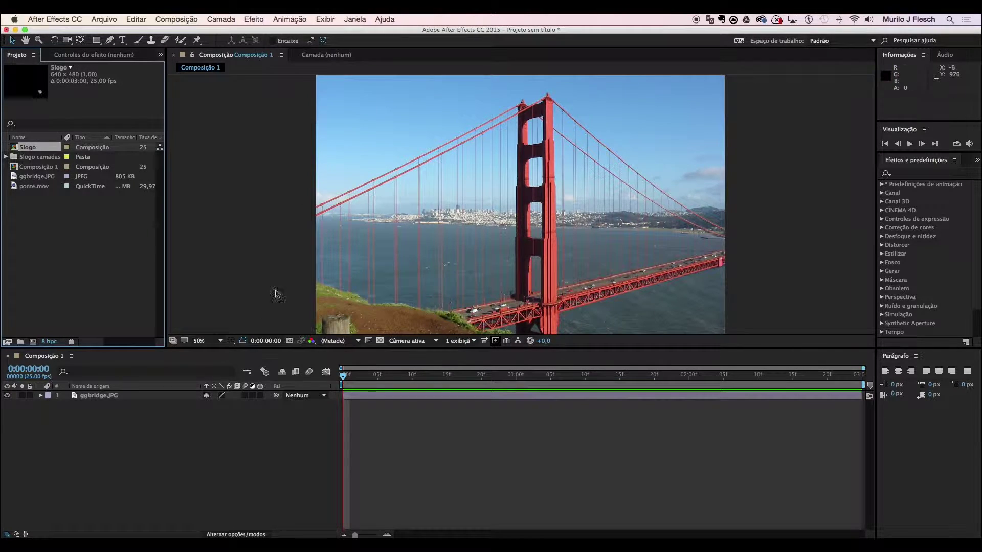
Examine the individual Illustrator layers stored in the 5logo camadas folder, checking each one's preview thumbnail
{"action": "left_click", "coordinate": [24, 158]}
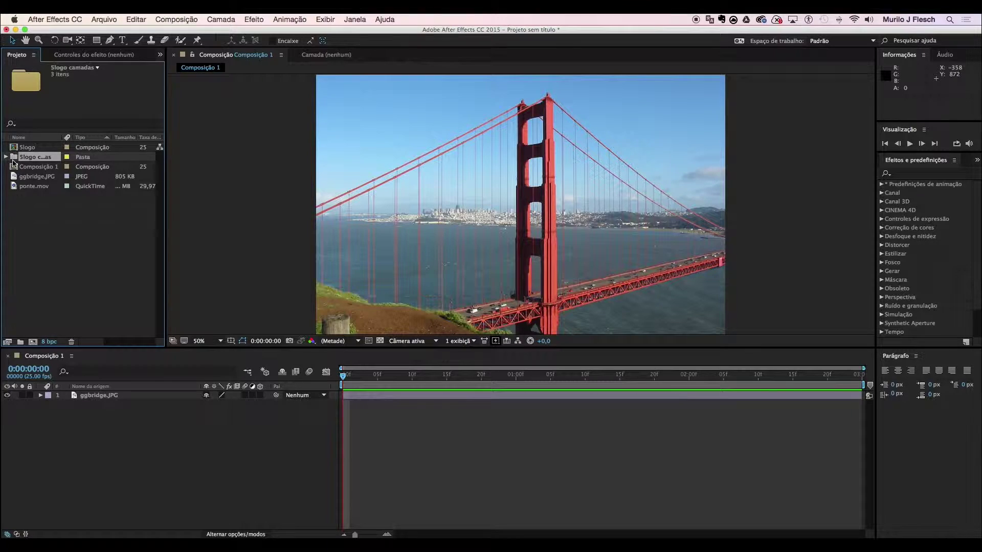
{"action": "left_click", "coordinate": [7, 157]}
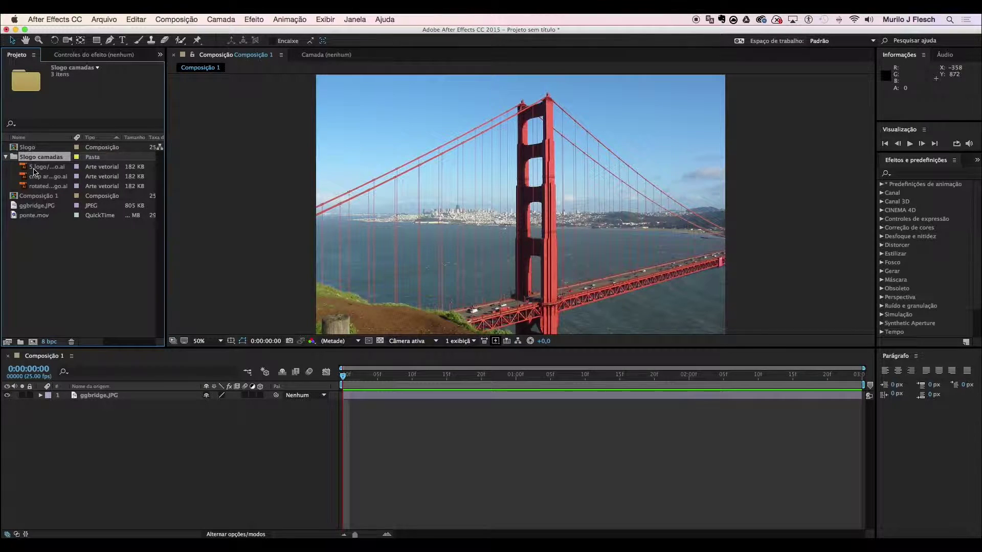
{"action": "left_click", "coordinate": [34, 167]}
{"action": "left_click", "coordinate": [36, 177]}
{"action": "left_click", "coordinate": [36, 186]}
{"action": "left_click", "coordinate": [39, 176]}
{"action": "left_click", "coordinate": [38, 168]}
{"action": "left_click", "coordinate": [39, 177]}
{"action": "left_click", "coordinate": [40, 186]}
{"action": "left_click", "coordinate": [40, 177]}
{"action": "left_click", "coordinate": [40, 168]}
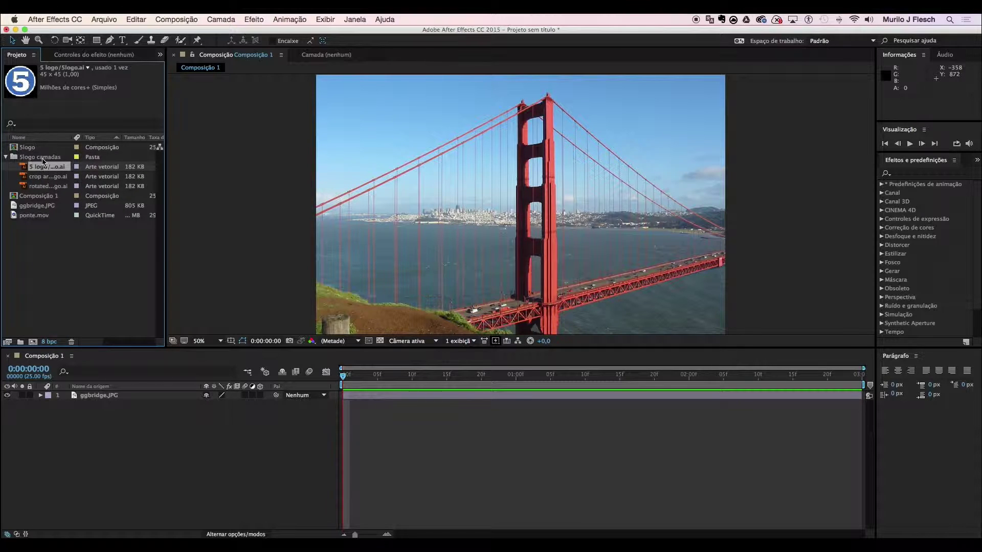
{"action": "left_click", "coordinate": [44, 177]}
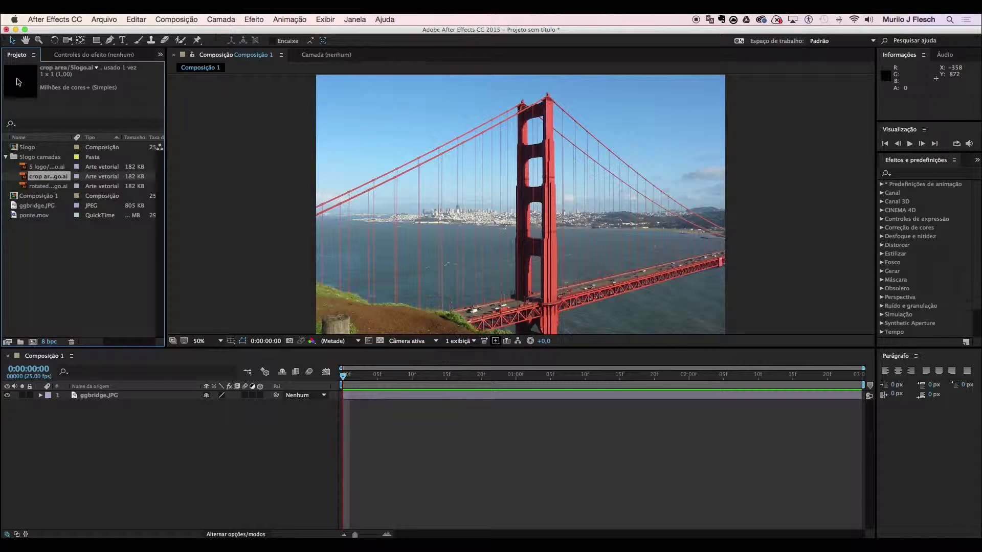
{"action": "left_click", "coordinate": [40, 187]}
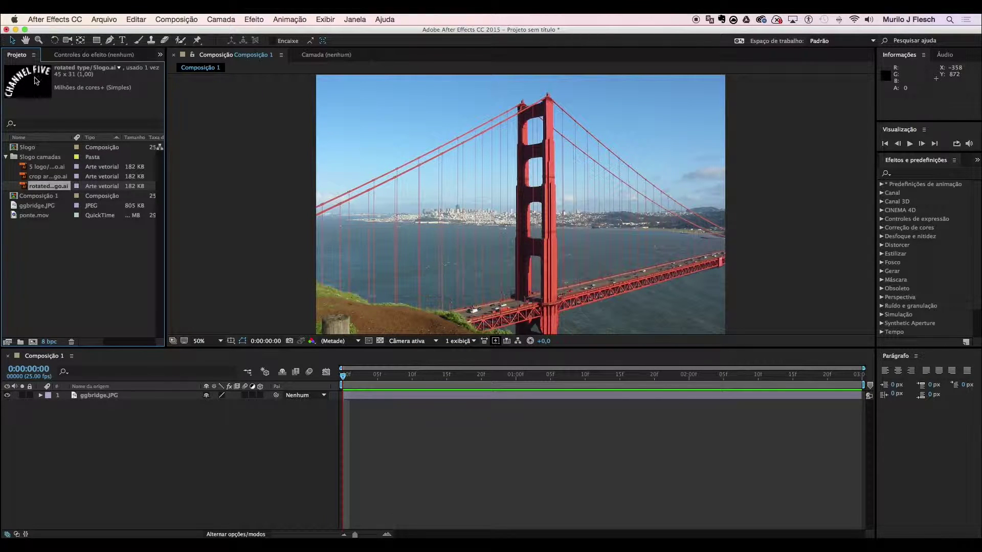
{"action": "left_click", "coordinate": [58, 255]}
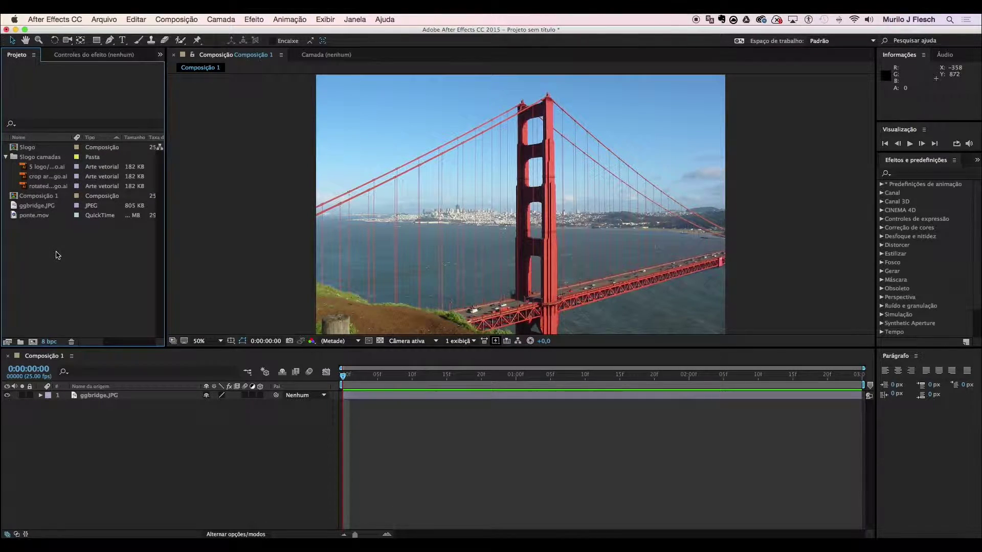
{"action": "left_click", "coordinate": [6, 157]}
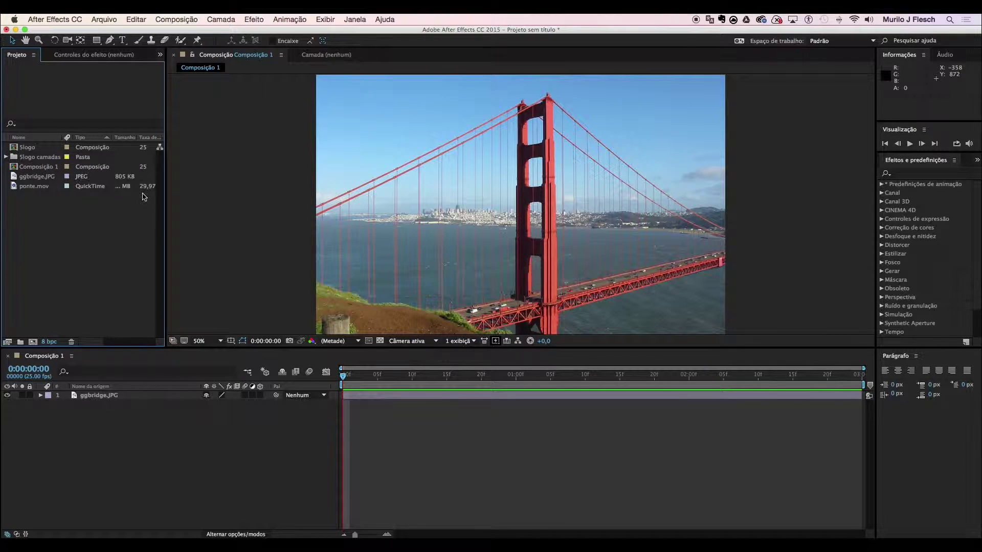
Add the 5logo composition above ggbridge.JPG in Composição 1 and move the logo to the image's lower-right corner, position about 1268, 864
{"action": "left_click", "coordinate": [32, 150]}
{"action": "left_click_drag", "start_coordinate": [33, 150], "coordinate": [101, 395]}
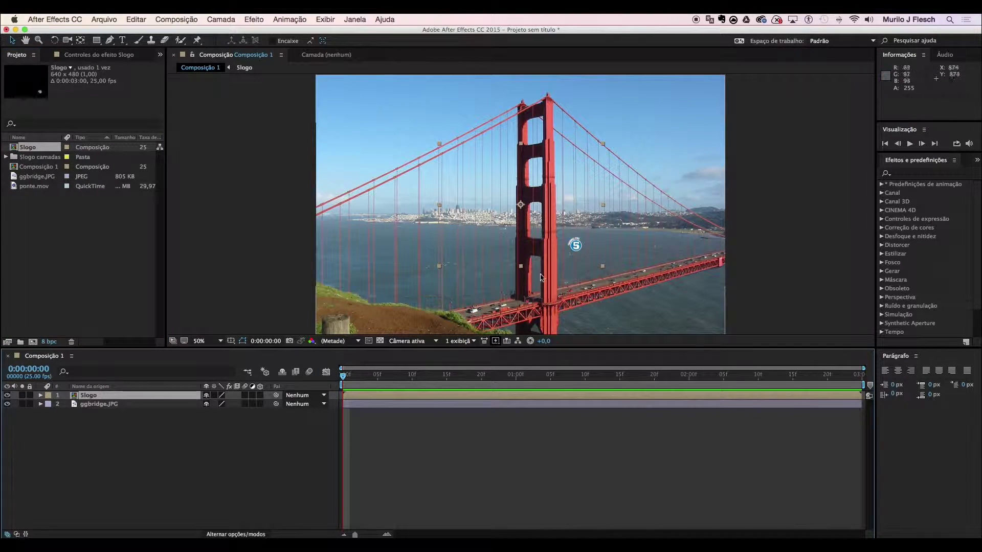
{"action": "left_click_drag", "start_coordinate": [571, 251], "coordinate": [698, 315]}
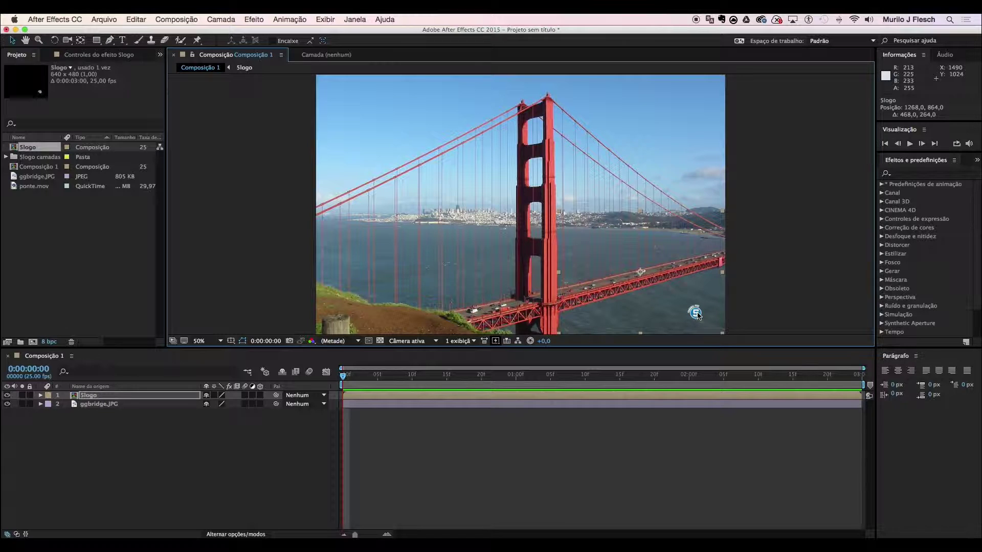
Fine-tune the 5logo layer's placement over the water at 200% magnification, to position about 1274.5, 869.5
{"action": "key", "text": "period"}
{"action": "key", "text": "period"}
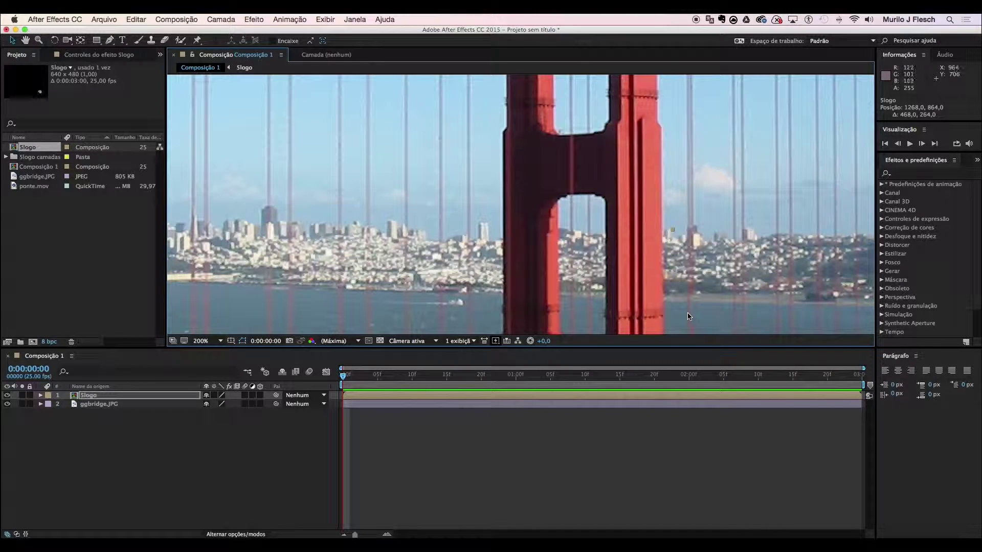
{"action": "key", "text": "h"}
{"action": "left_click_drag", "start_coordinate": [701, 312], "coordinate": [498, 183]}
{"action": "left_click_drag", "start_coordinate": [686, 291], "coordinate": [439, 191]}
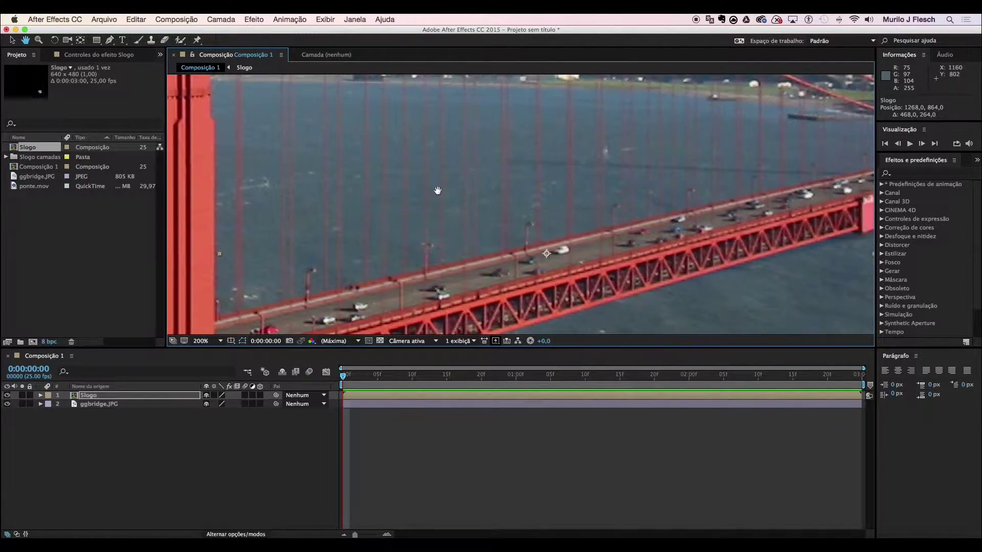
{"action": "left_click_drag", "start_coordinate": [769, 314], "coordinate": [637, 110]}
{"action": "left_click_drag", "start_coordinate": [673, 234], "coordinate": [706, 262]}
{"action": "key", "text": "v"}
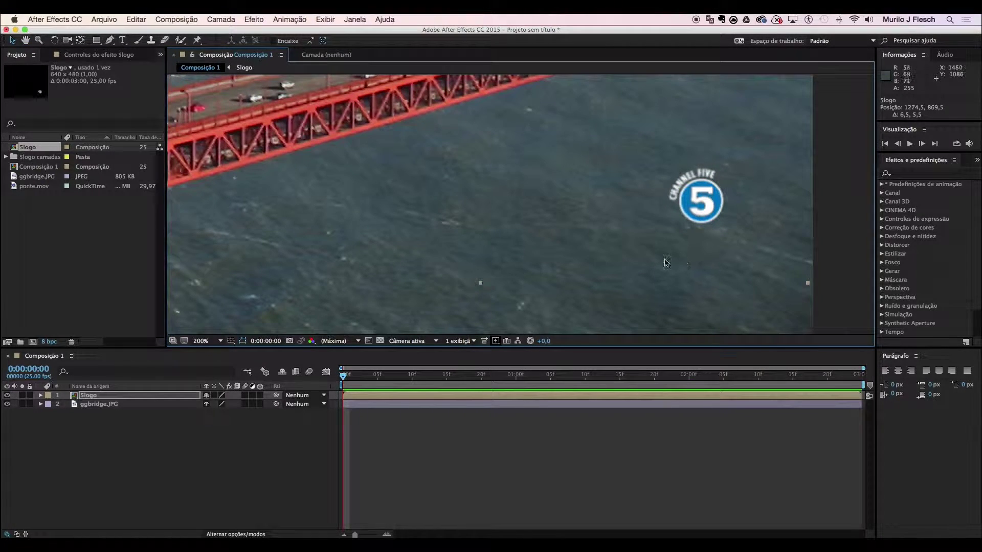
{"action": "left_click", "coordinate": [63, 438]}
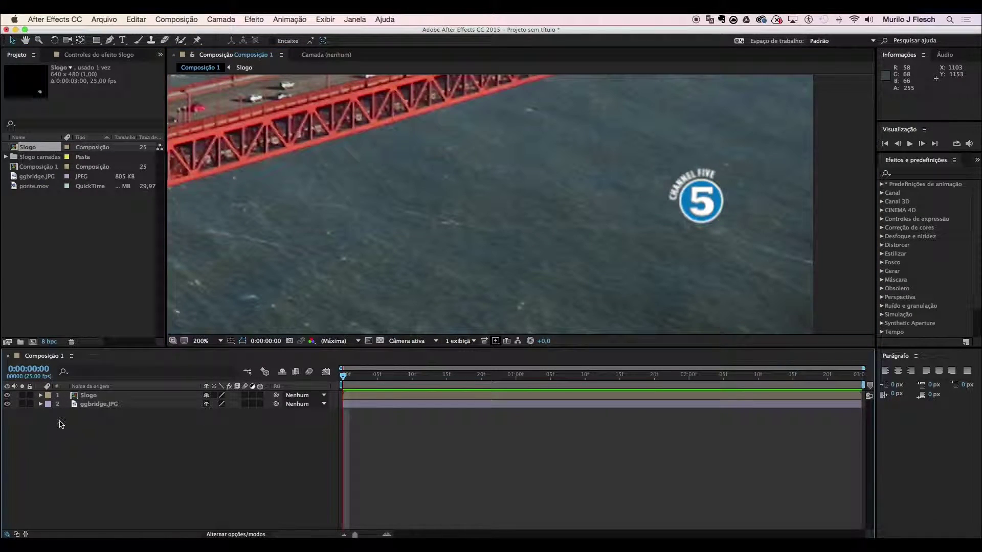
Open the nested 5logo composition from its layer and frame the Channel Five logo at 200% magnification
{"action": "left_click", "coordinate": [77, 399]}
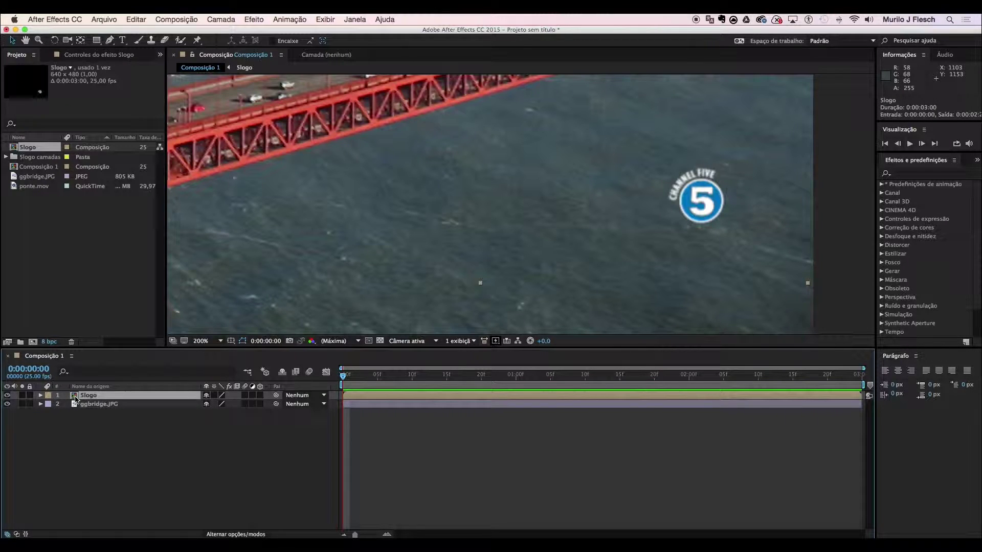
{"action": "double_click", "coordinate": [76, 399]}
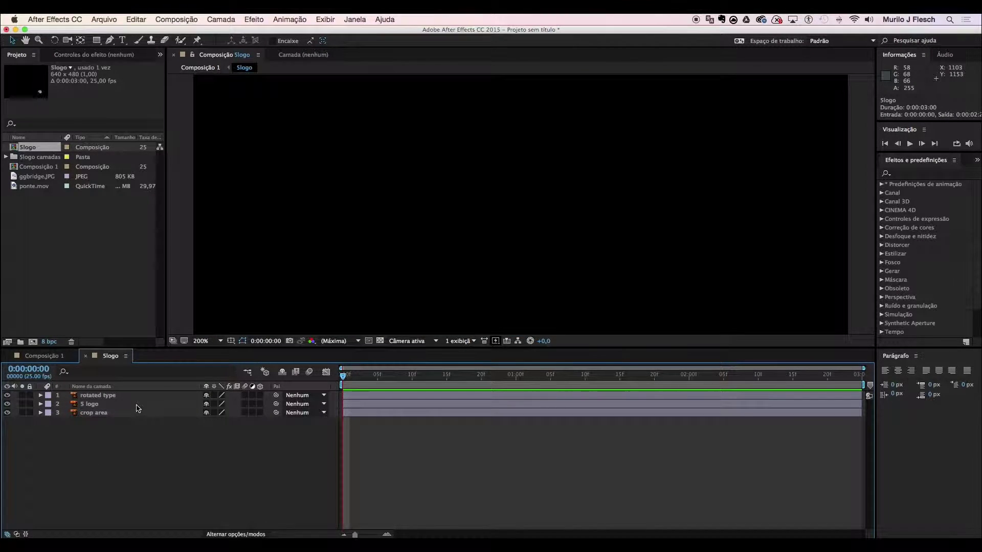
{"action": "key", "text": "comma"}
{"action": "key", "text": "comma"}
{"action": "key", "text": "comma"}
{"action": "key", "text": "comma"}
{"action": "key", "text": "comma"}
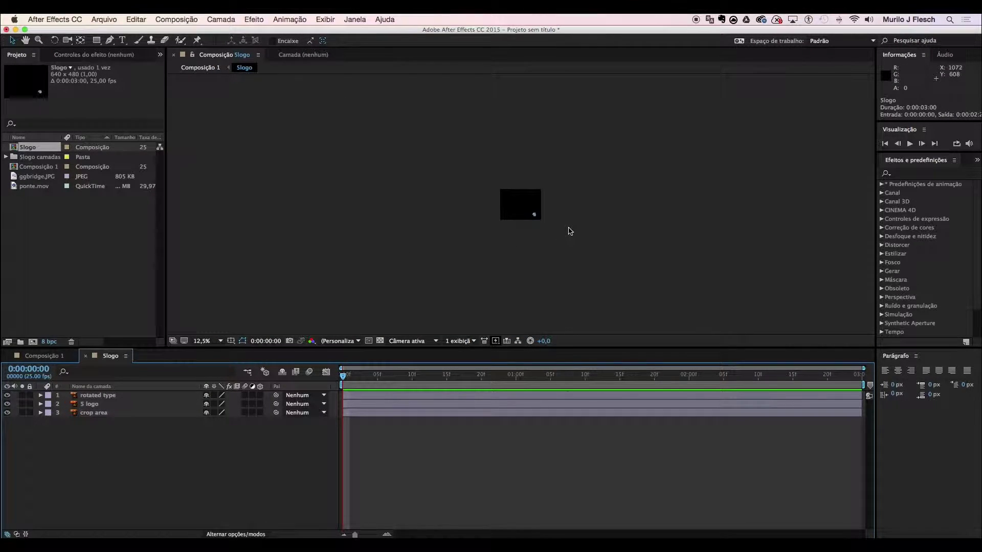
{"action": "key", "text": "period"}
{"action": "key", "text": "period"}
{"action": "key", "text": "period"}
{"action": "key", "text": "period"}
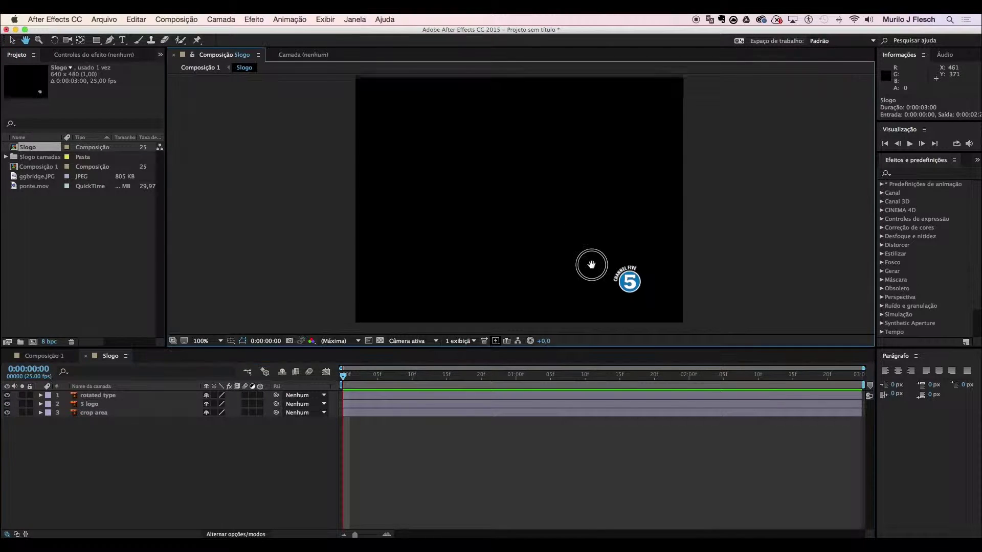
{"action": "key", "text": "period"}
{"action": "left_click_drag", "start_coordinate": [670, 292], "coordinate": [650, 218]}
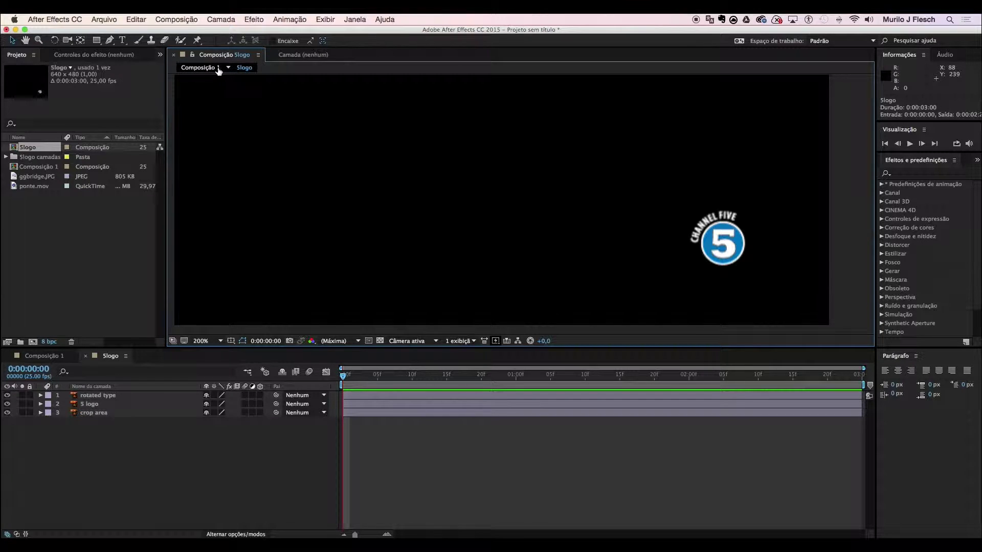
Compare Composição 1 with the nested 5logo composition by switching between them, ending in 5logo
{"action": "left_click", "coordinate": [203, 68]}
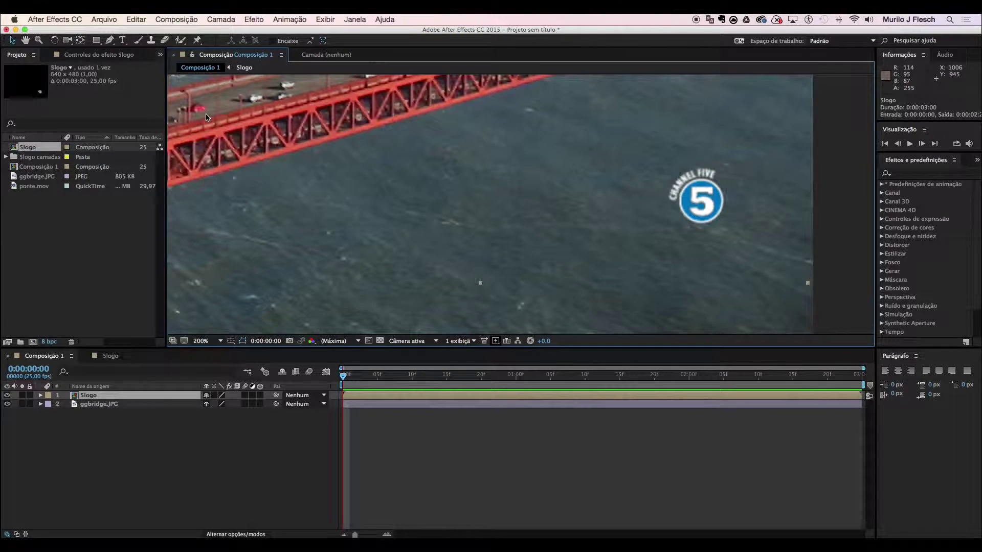
{"action": "left_click", "coordinate": [244, 67]}
{"action": "left_click", "coordinate": [211, 69]}
{"action": "left_click", "coordinate": [247, 68]}
{"action": "left_click", "coordinate": [207, 69]}
{"action": "left_click", "coordinate": [245, 68]}
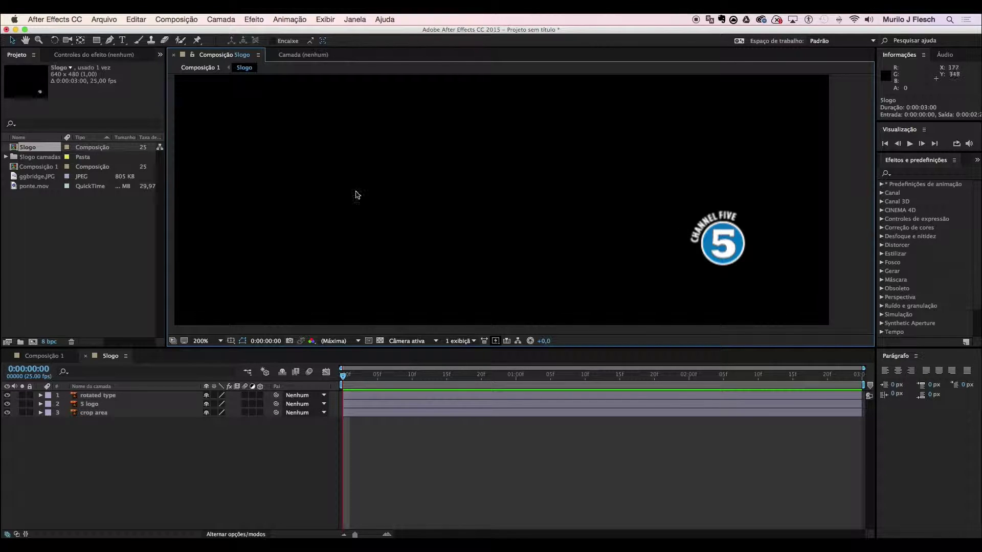
Create a horizontal text layer reading NEWS beside the logo in the 5logo composition
{"action": "left_click", "coordinate": [121, 41]}
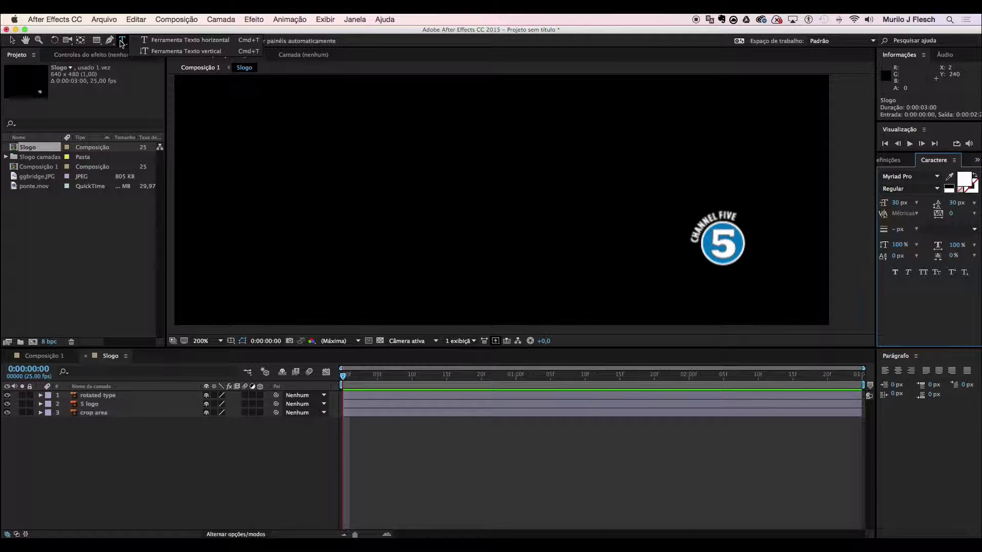
{"action": "left_click", "coordinate": [165, 43]}
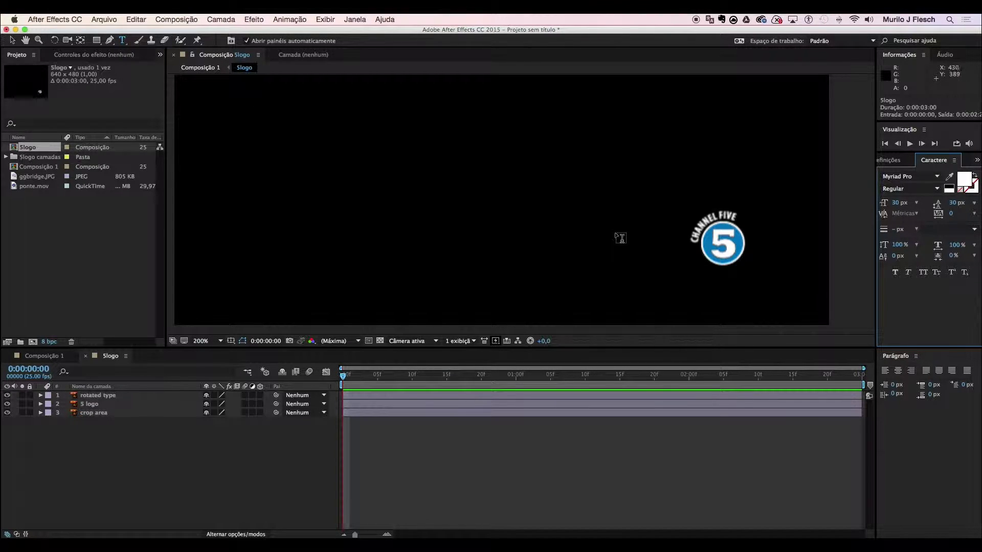
{"action": "left_click", "coordinate": [526, 215]}
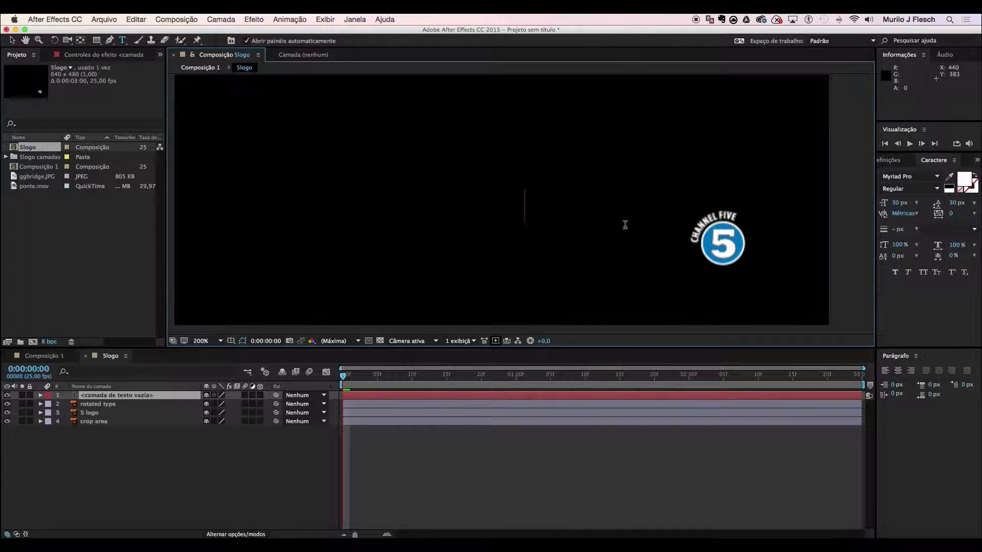
{"action": "type", "text": "NEWS"}
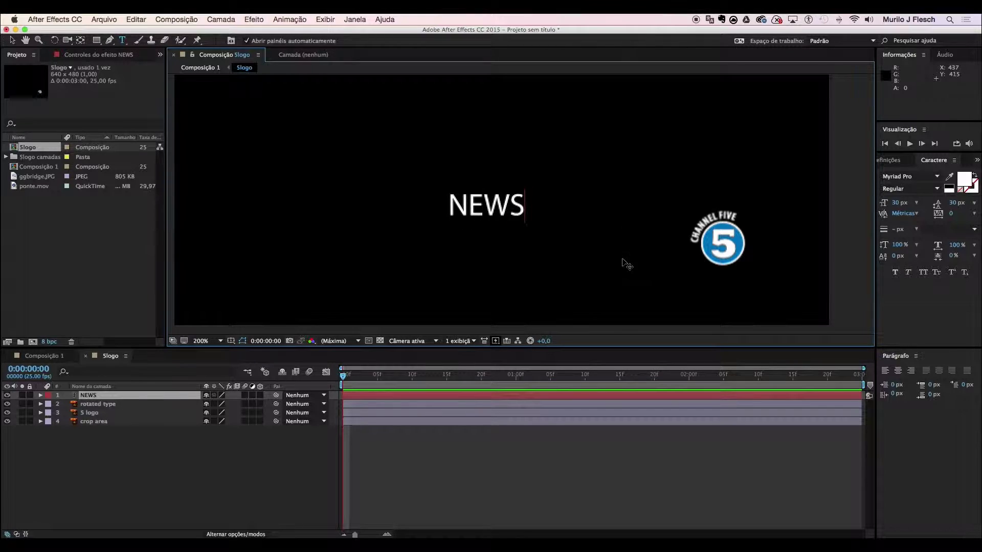
{"action": "double_click", "coordinate": [469, 205]}
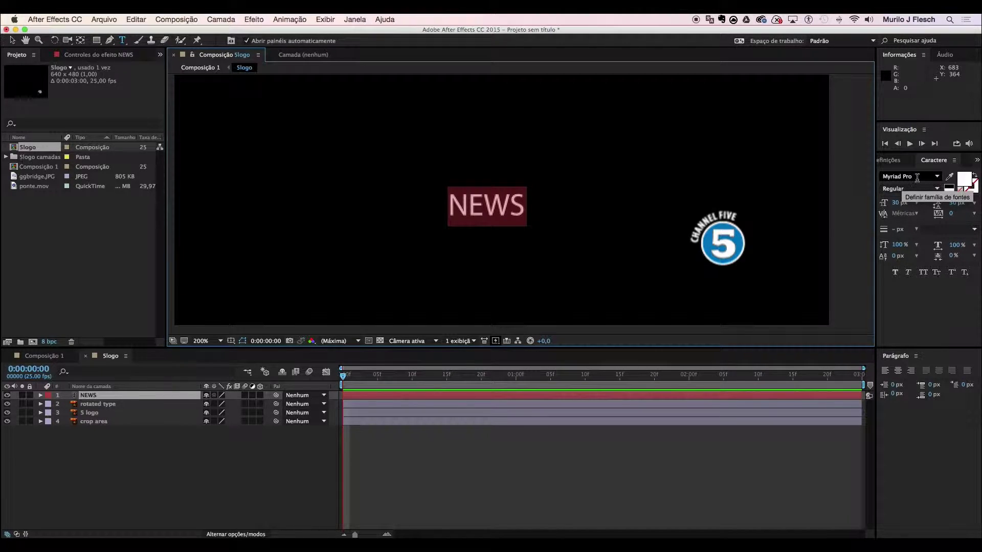
{"action": "left_click", "coordinate": [916, 178]}
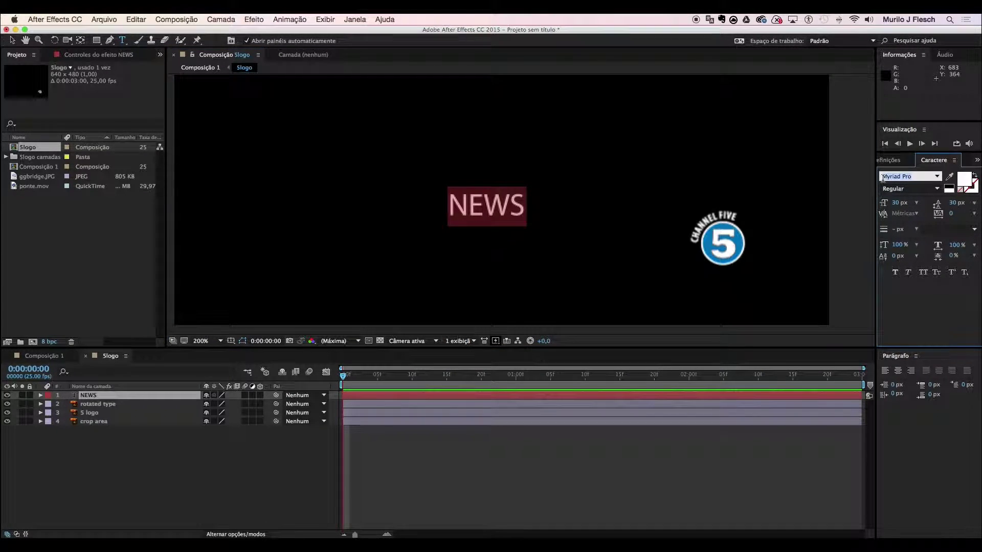
{"action": "left_click", "coordinate": [895, 204]}
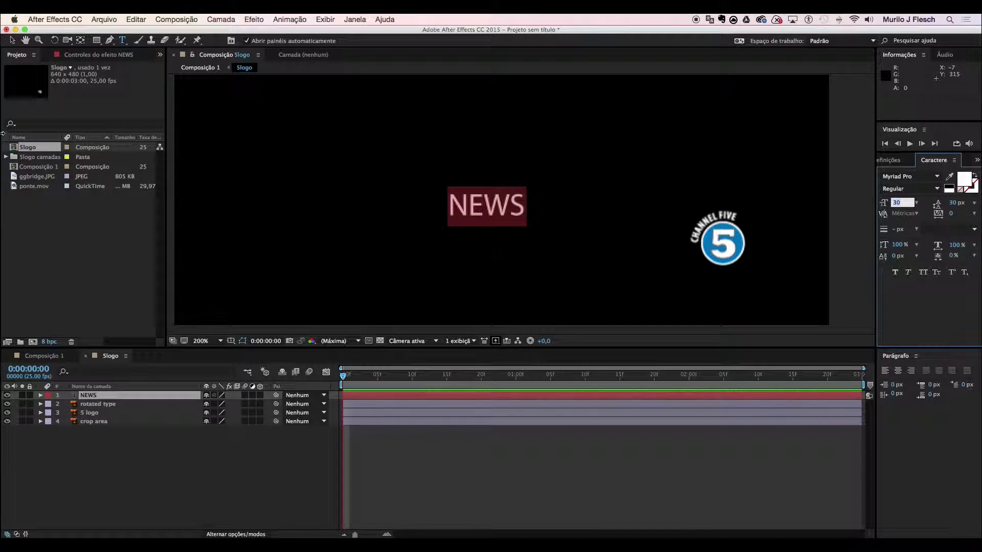
Move the NEWS text immediately to the left of the Channel Five logo, level with the 5 disc, near position 493, 409.5
{"action": "left_click", "coordinate": [12, 40]}
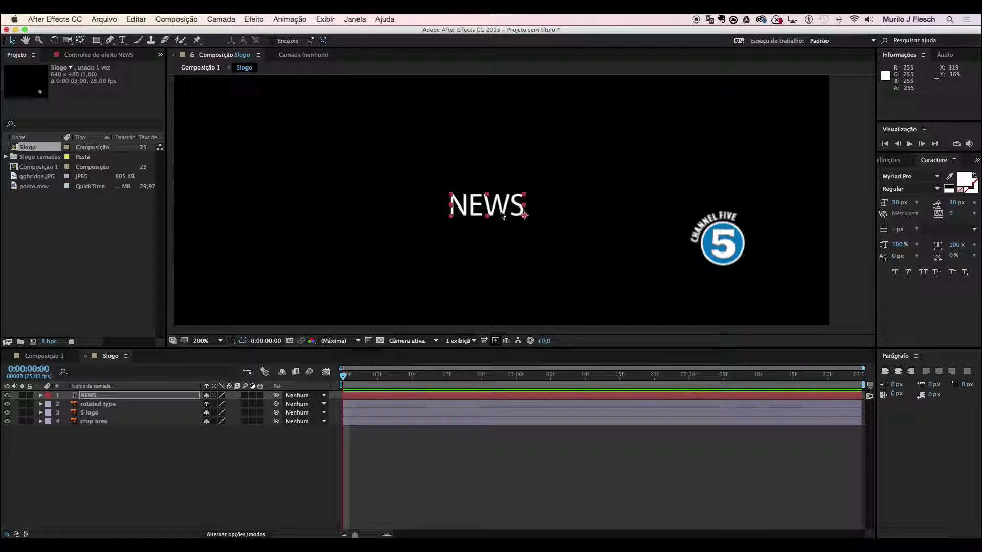
{"action": "left_click_drag", "start_coordinate": [504, 214], "coordinate": [645, 248]}
{"action": "key", "text": "Caps_Lock"}
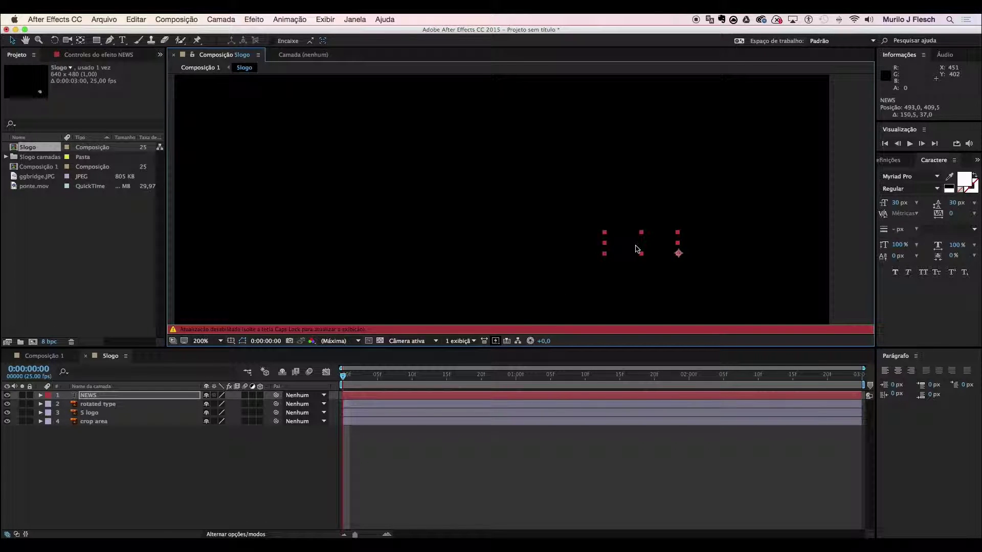
{"action": "key", "text": "Caps_Lock"}
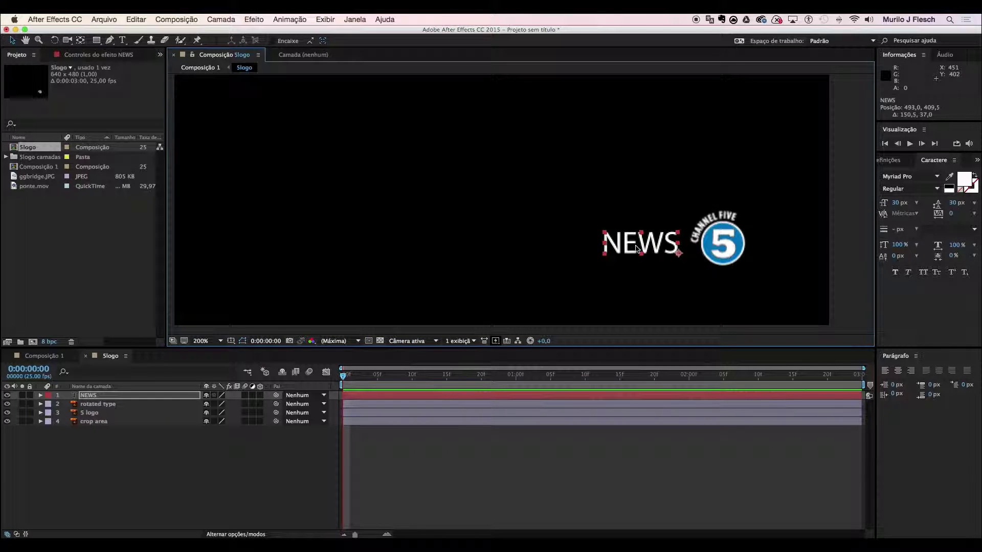
{"action": "mouse_move", "coordinate": [637, 250]}
{"action": "left_mouse_down"}
{"action": "mouse_move", "coordinate": [587, 242]}
{"action": "mouse_move", "coordinate": [636, 248]}
{"action": "left_mouse_up"}
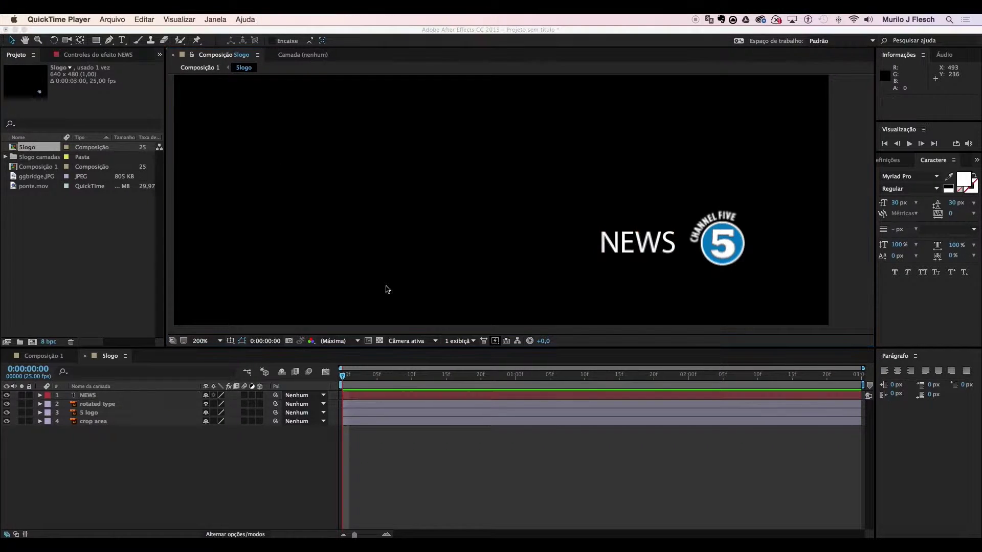
Return to Composição 1 and move the 5logo layer lower over the water, to position about 1270.5, 947.5
{"action": "left_click", "coordinate": [207, 69]}
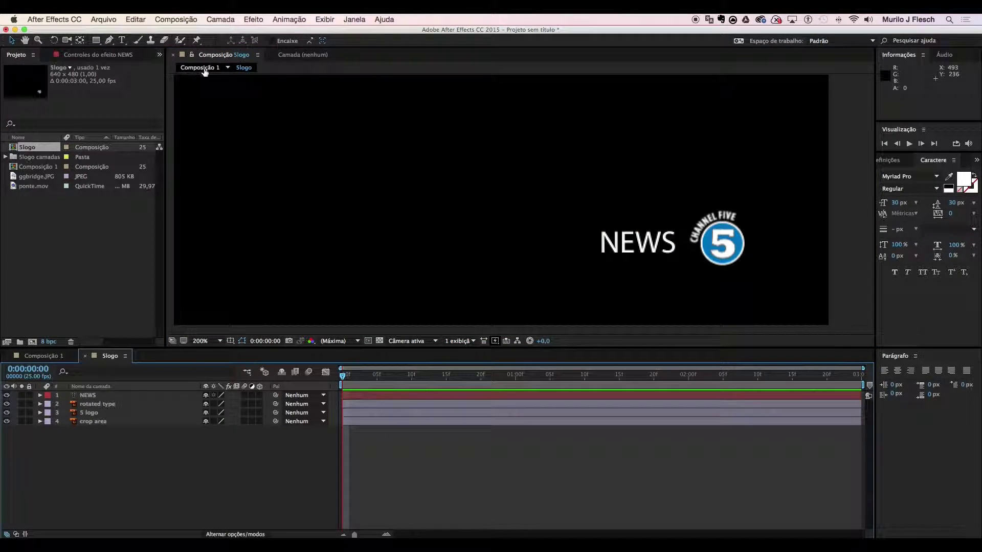
{"action": "key", "text": "period"}
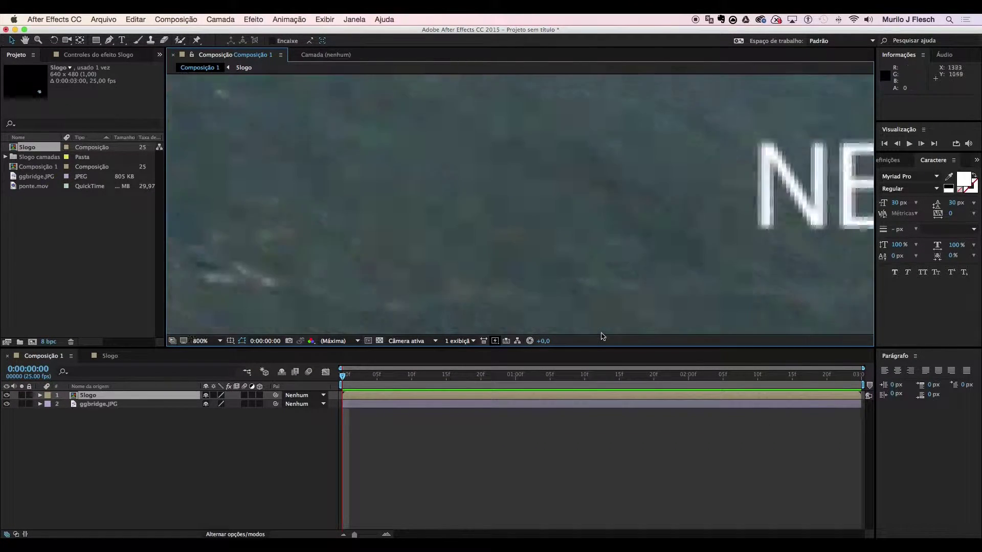
{"action": "scroll", "coordinate": [631, 298], "scroll_direction": "down", "scroll_amount": 6}
{"action": "mouse_move", "coordinate": [565, 210]}
{"action": "left_mouse_down"}
{"action": "mouse_move", "coordinate": [542, 222]}
{"action": "mouse_move", "coordinate": [408, 214]}
{"action": "mouse_move", "coordinate": [514, 205]}
{"action": "mouse_move", "coordinate": [389, 197]}
{"action": "mouse_move", "coordinate": [547, 207]}
{"action": "mouse_move", "coordinate": [564, 229]}
{"action": "left_mouse_up"}
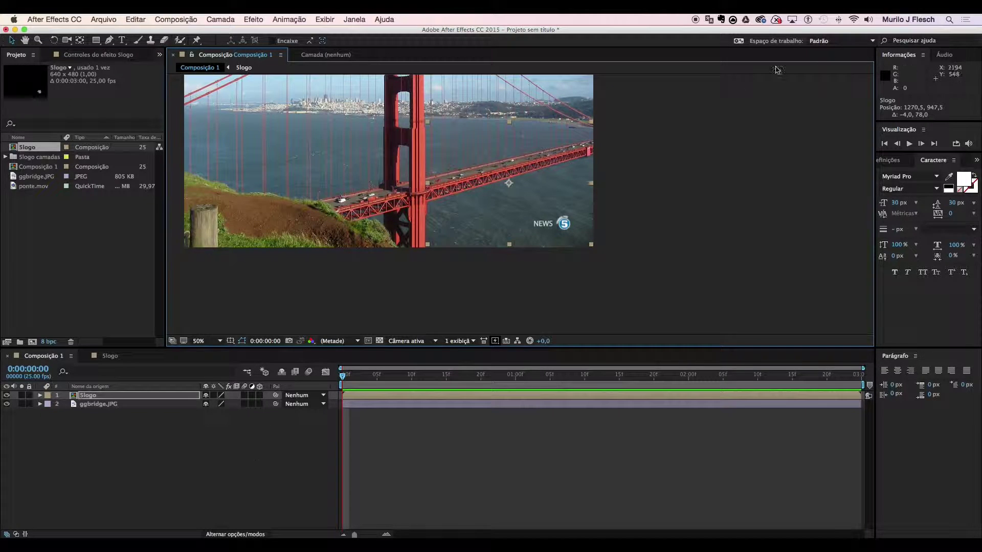
Show the effects and presets list and widen its area
{"action": "left_click", "coordinate": [880, 162]}
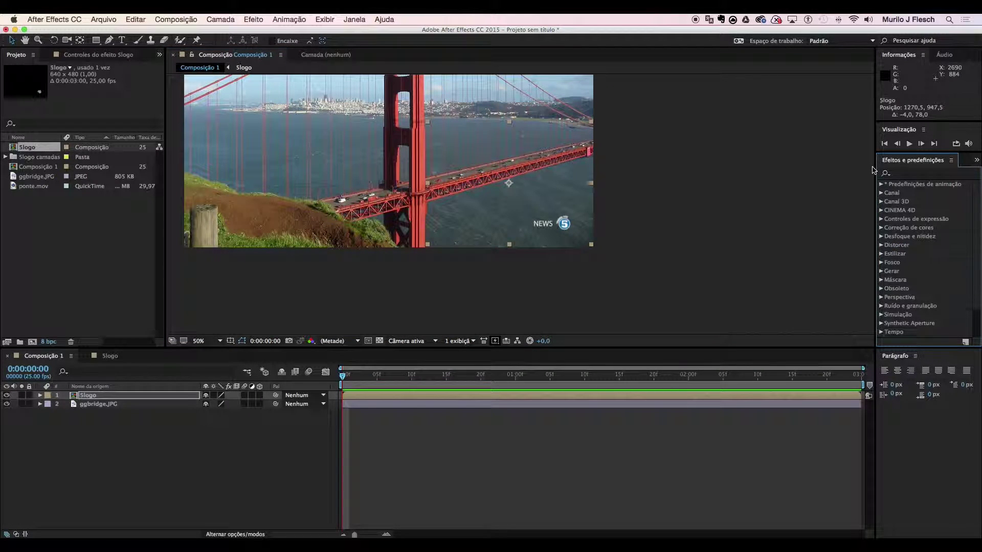
{"action": "left_click_drag", "start_coordinate": [874, 166], "coordinate": [790, 177]}
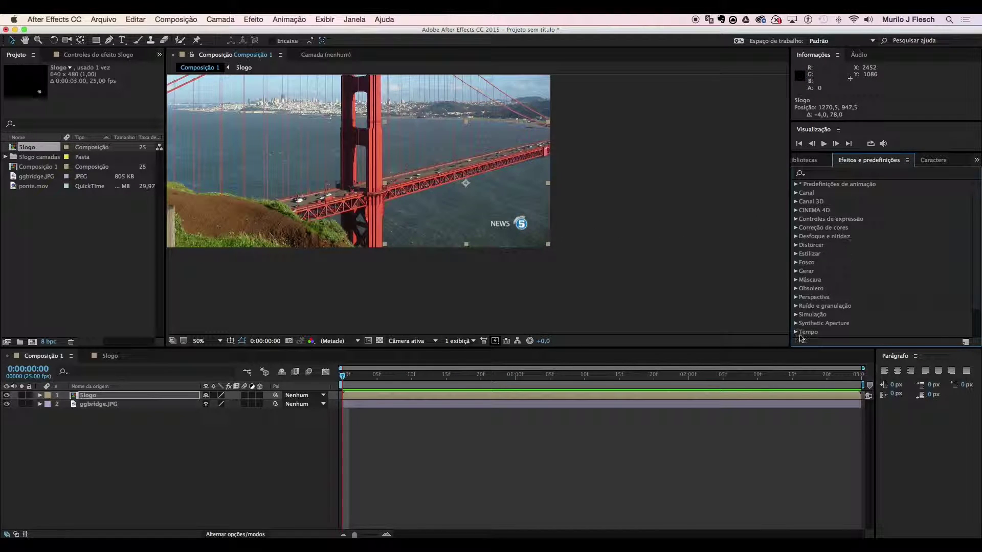
Examine the rotated type, 5 logo and crop area layers inside the nested 5logo composition, ending back in Composição 1
{"action": "double_click", "coordinate": [78, 396]}
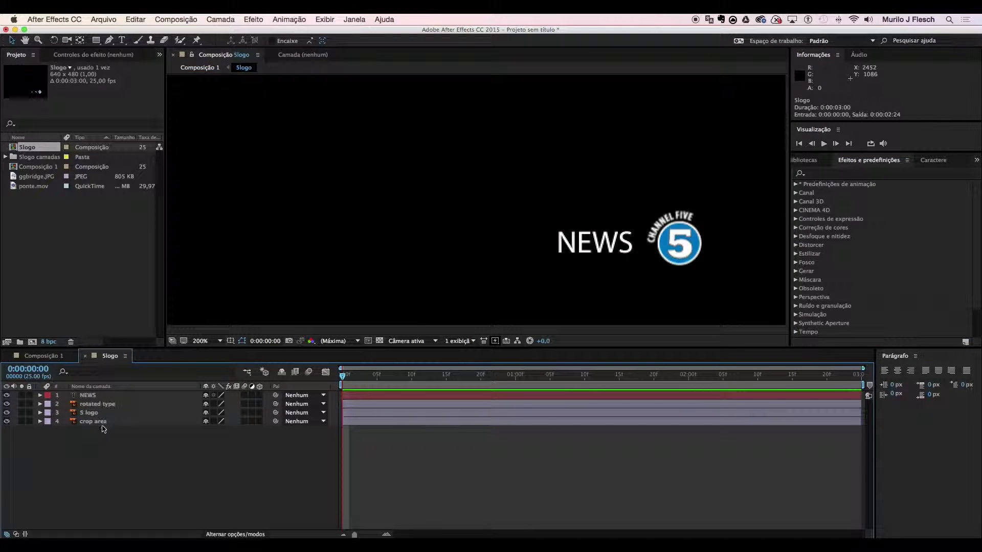
{"action": "left_click", "coordinate": [109, 405]}
{"action": "left_click", "coordinate": [106, 413]}
{"action": "left_click", "coordinate": [105, 422]}
{"action": "left_click", "coordinate": [107, 412]}
{"action": "left_click", "coordinate": [105, 404]}
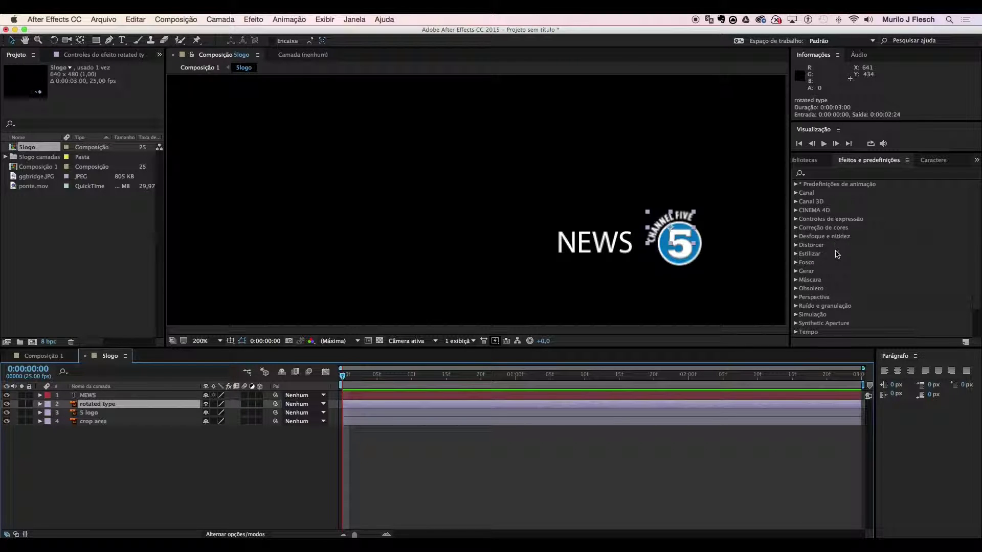
{"action": "left_click", "coordinate": [208, 74]}
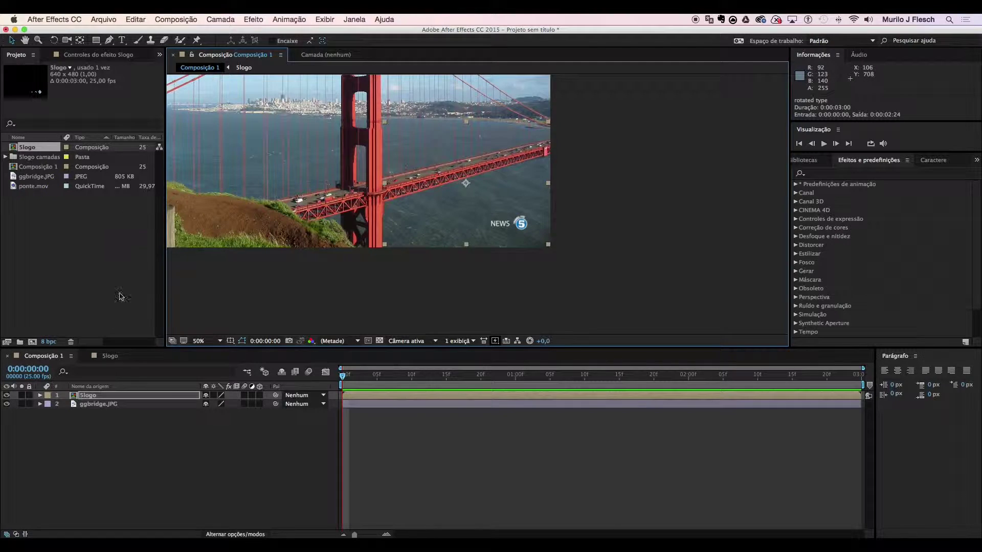
Apply the Sombra projetada effect from the Perspectiva category to the 5logo layer in Composição 1
{"action": "left_click", "coordinate": [86, 397]}
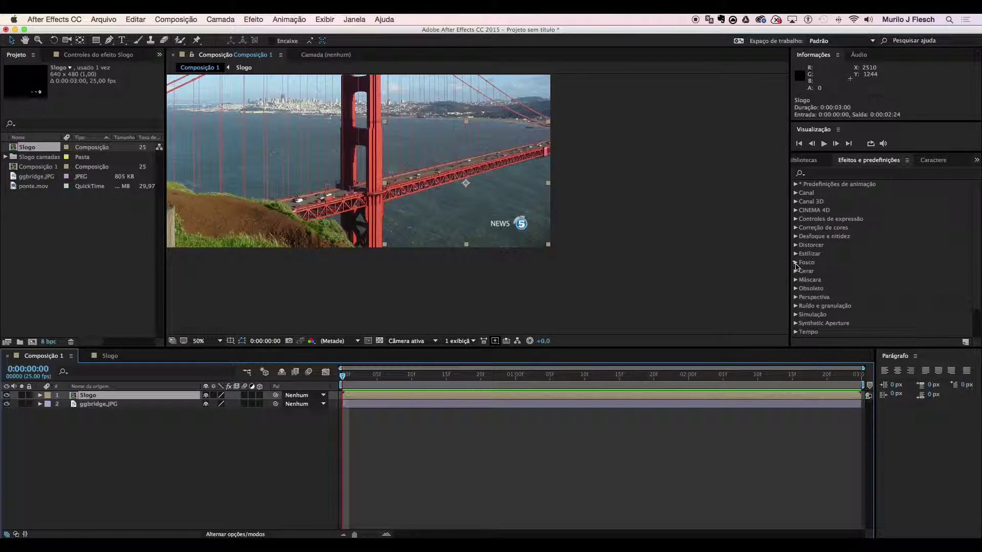
{"action": "left_click", "coordinate": [796, 297]}
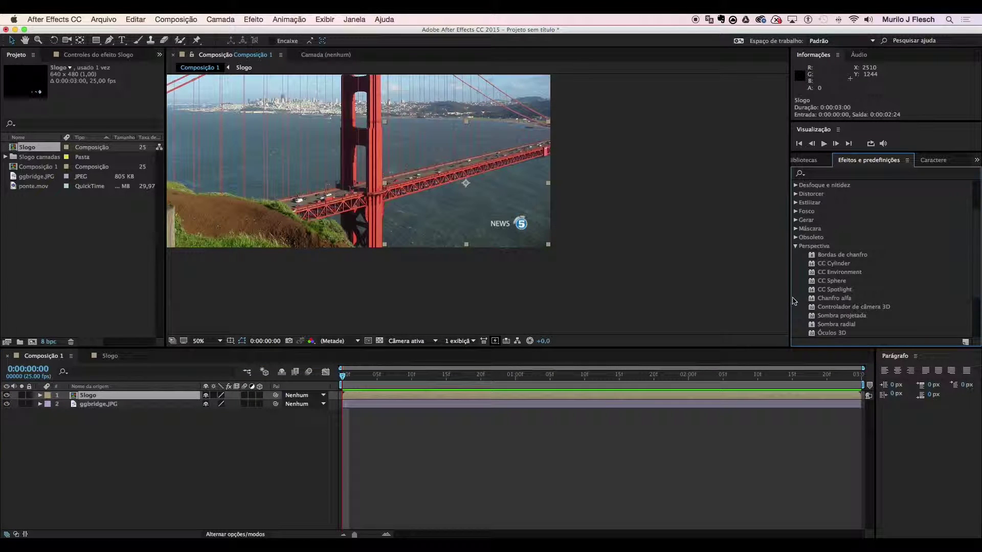
{"action": "scroll", "coordinate": [832, 269], "scroll_direction": "down", "scroll_amount": 2}
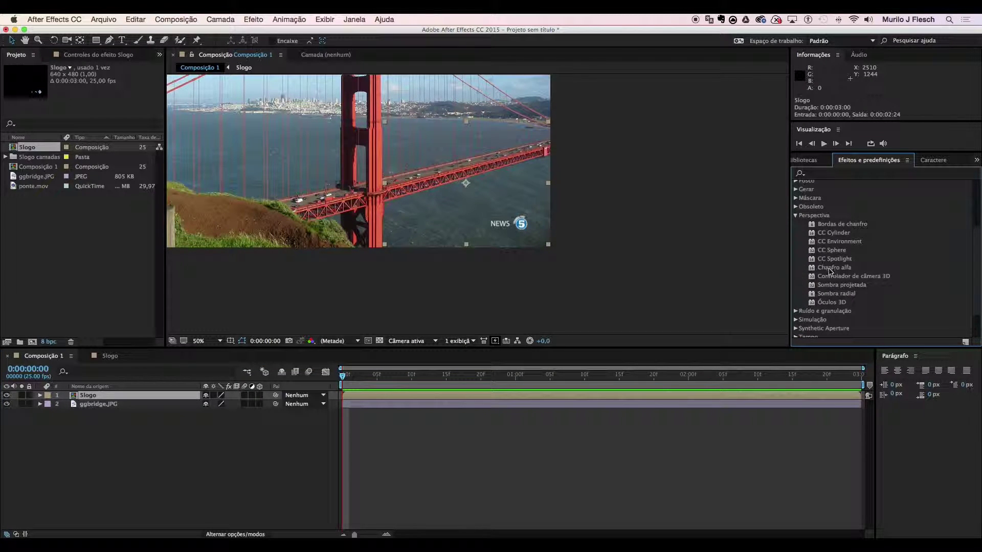
{"action": "left_click", "coordinate": [825, 286]}
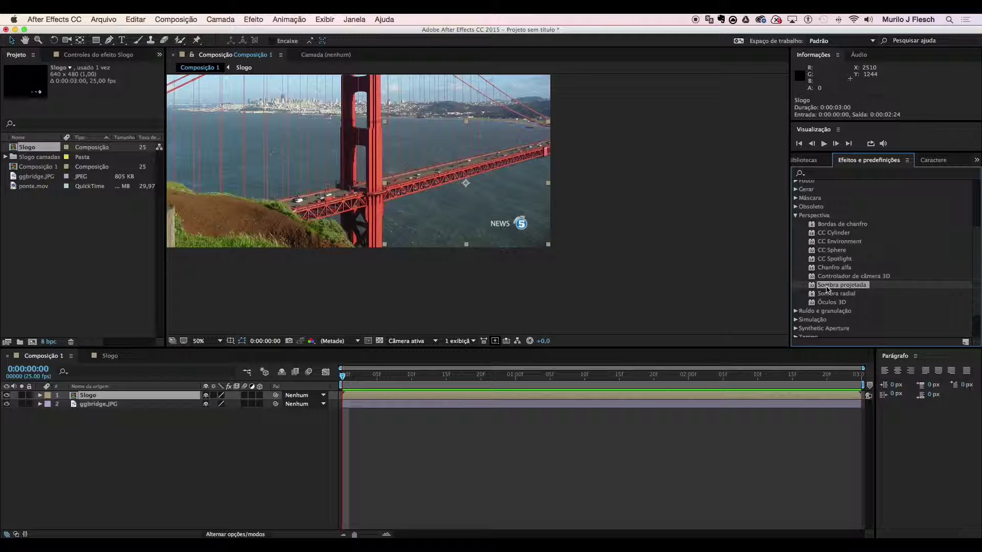
{"action": "left_click_drag", "start_coordinate": [827, 289], "coordinate": [115, 401]}
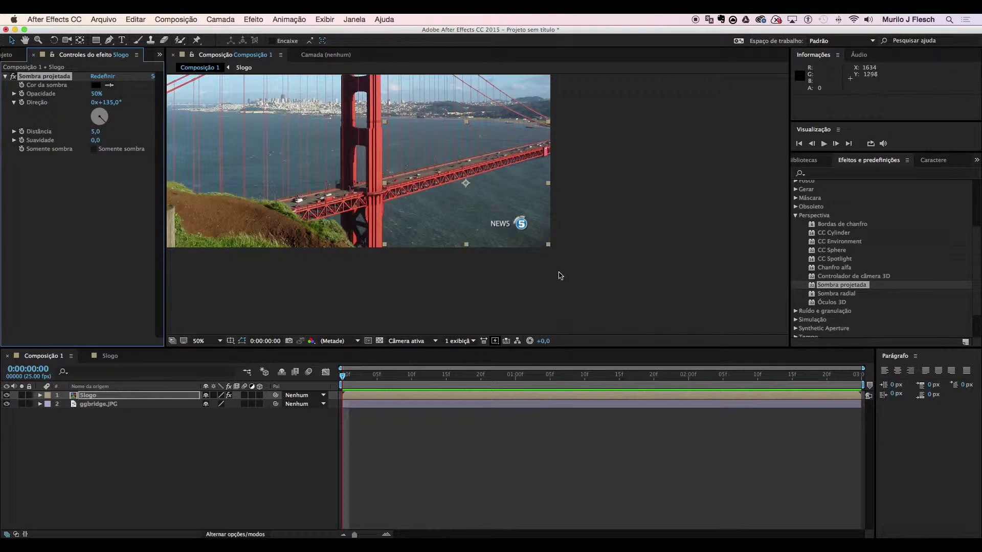
Inspect the shadow on the NEWS logo at 400% magnification and review the Sombra projetada properties under the 5logo layer
{"action": "key", "text": "slash"}
{"action": "key", "text": "period"}
{"action": "key", "text": "period"}
{"action": "key", "text": "h"}
{"action": "left_click_drag", "start_coordinate": [631, 287], "coordinate": [462, 145]}
{"action": "key", "text": "v"}
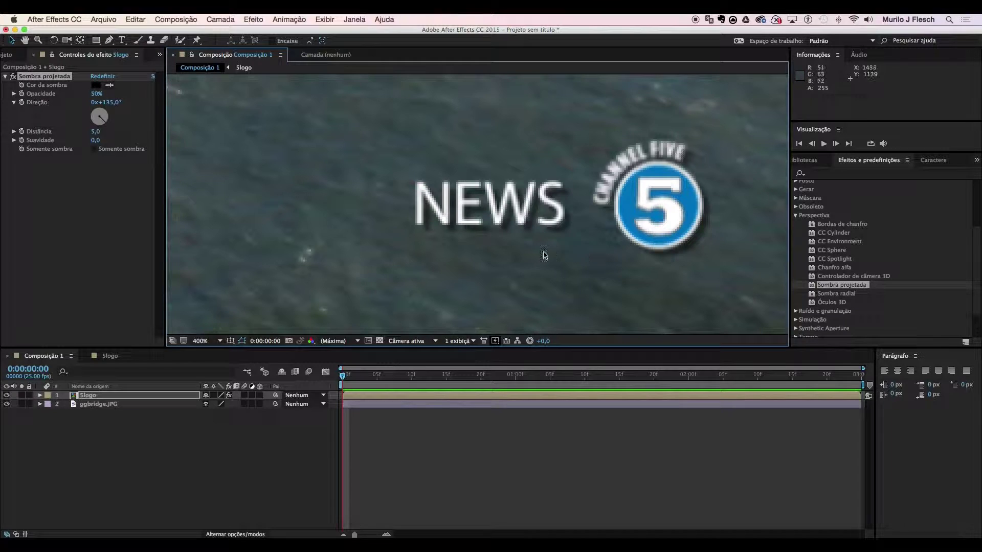
{"action": "left_click", "coordinate": [41, 396]}
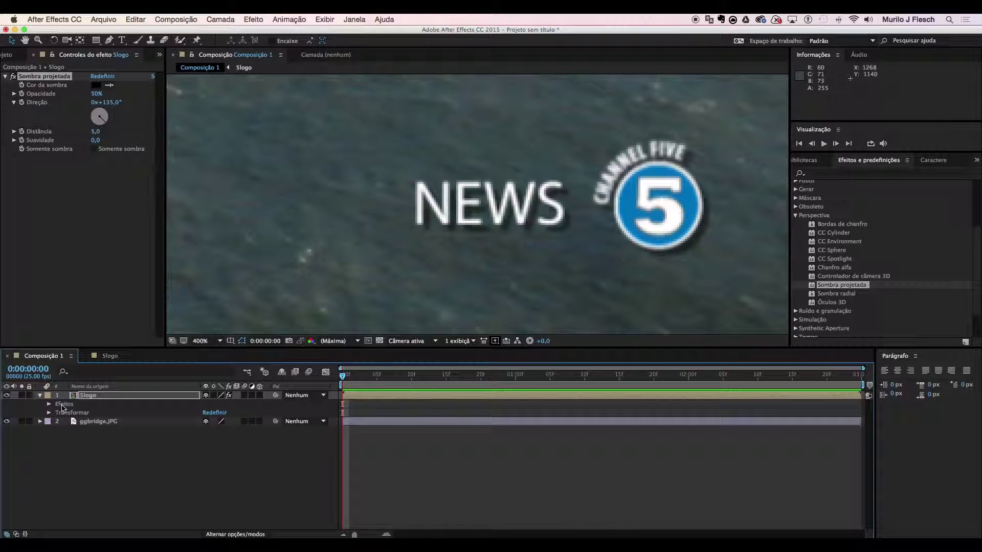
{"action": "left_click", "coordinate": [62, 405]}
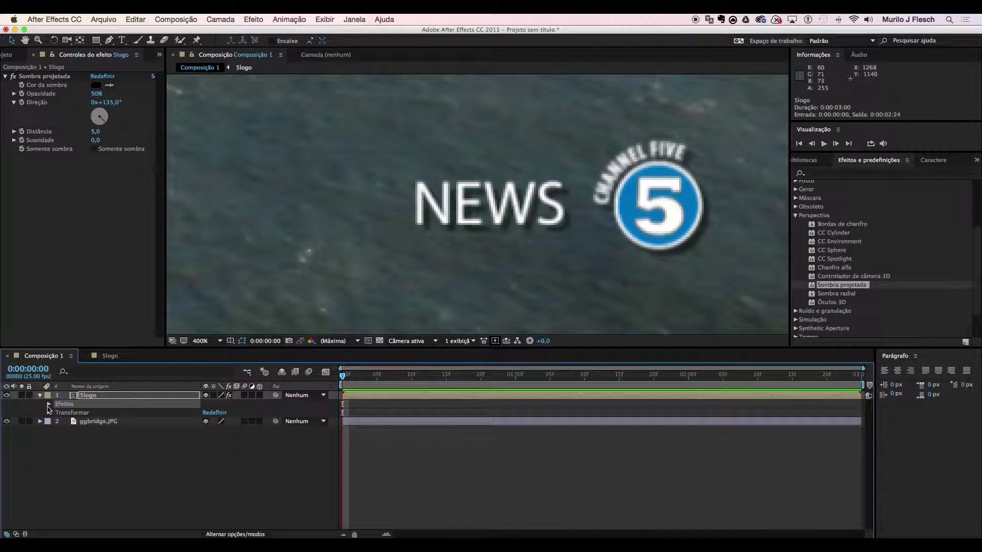
{"action": "left_click", "coordinate": [48, 405]}
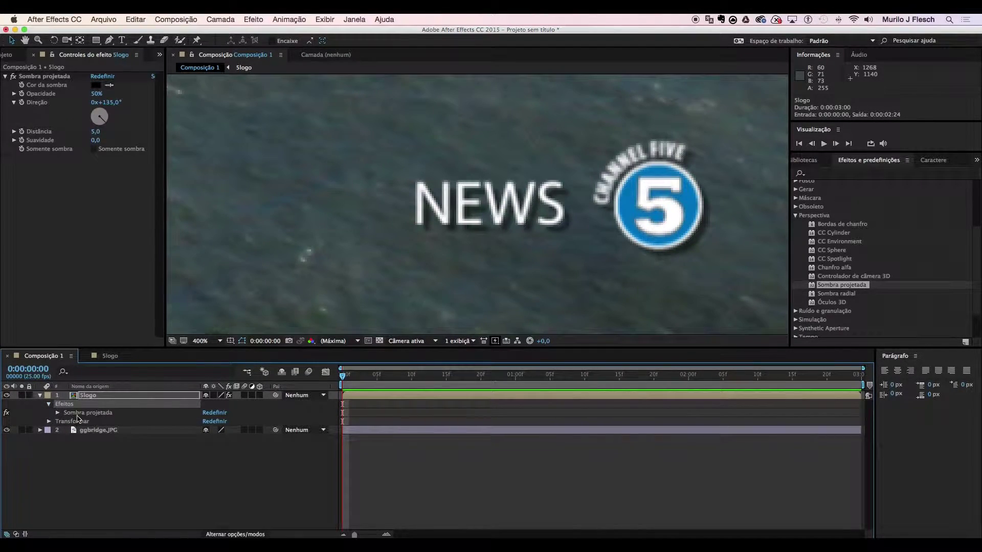
{"action": "left_click", "coordinate": [79, 413]}
{"action": "left_click", "coordinate": [58, 414]}
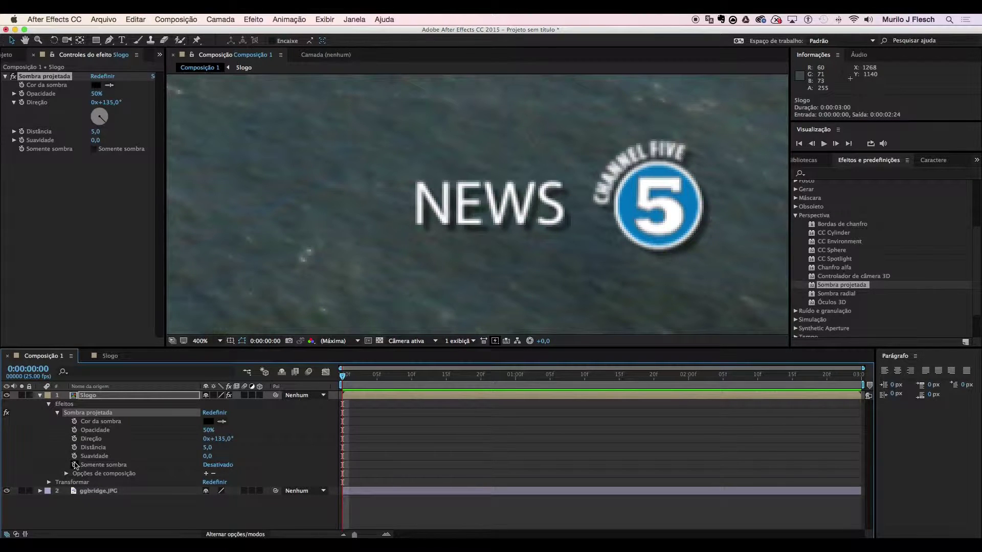
{"action": "left_click", "coordinate": [58, 413]}
{"action": "left_click", "coordinate": [49, 404]}
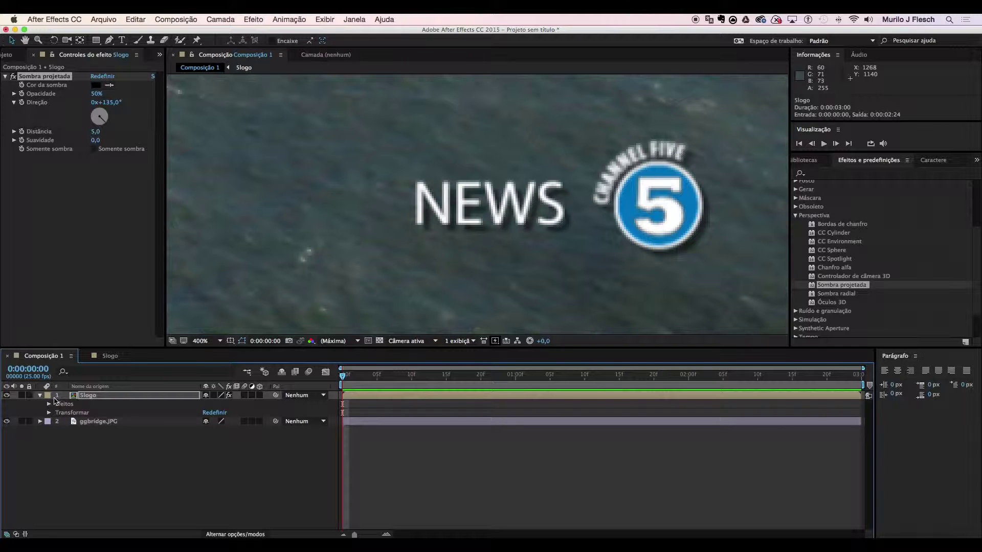
Apply the Entalhe de cor effect from the Estilizar category to the 5logo layer
{"action": "left_click", "coordinate": [794, 216]}
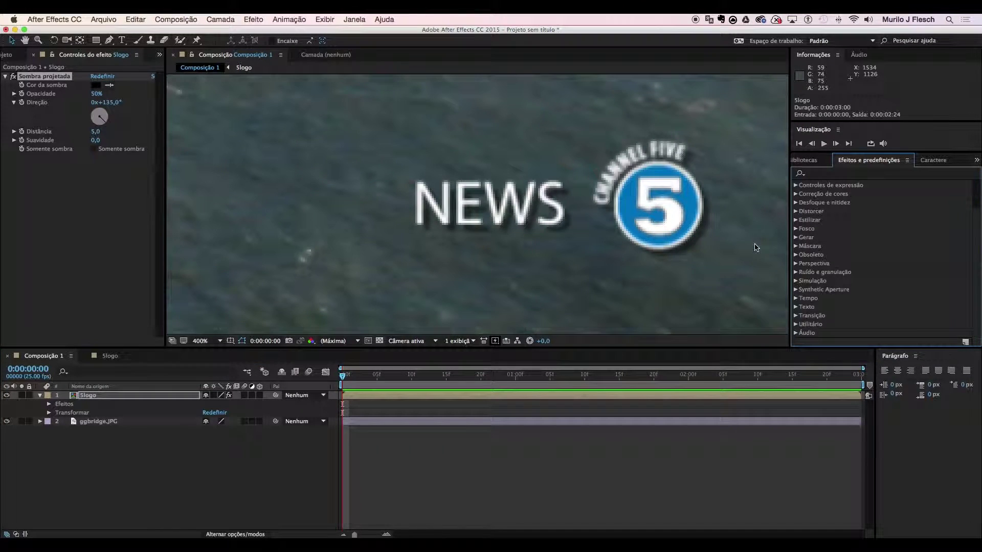
{"action": "left_click", "coordinate": [796, 220]}
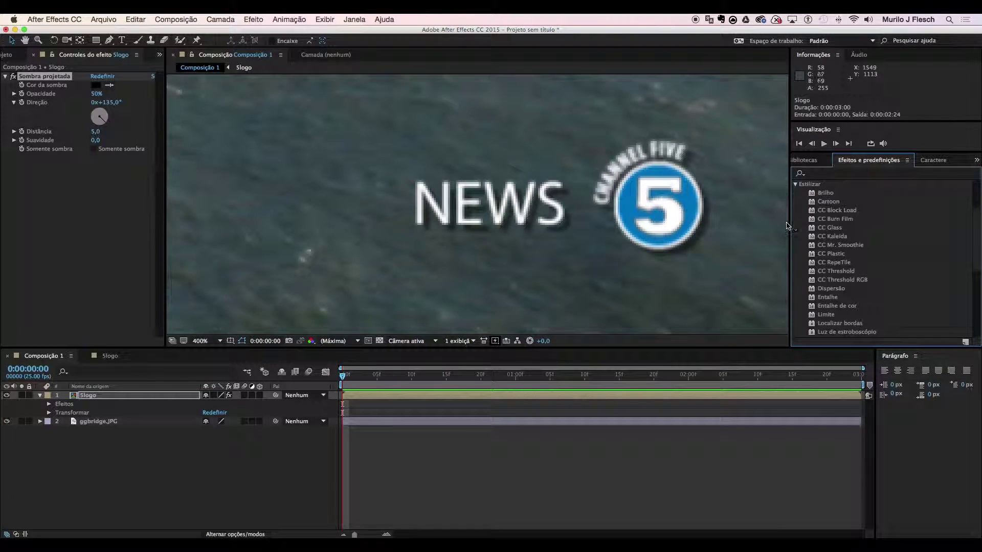
{"action": "left_click", "coordinate": [827, 306]}
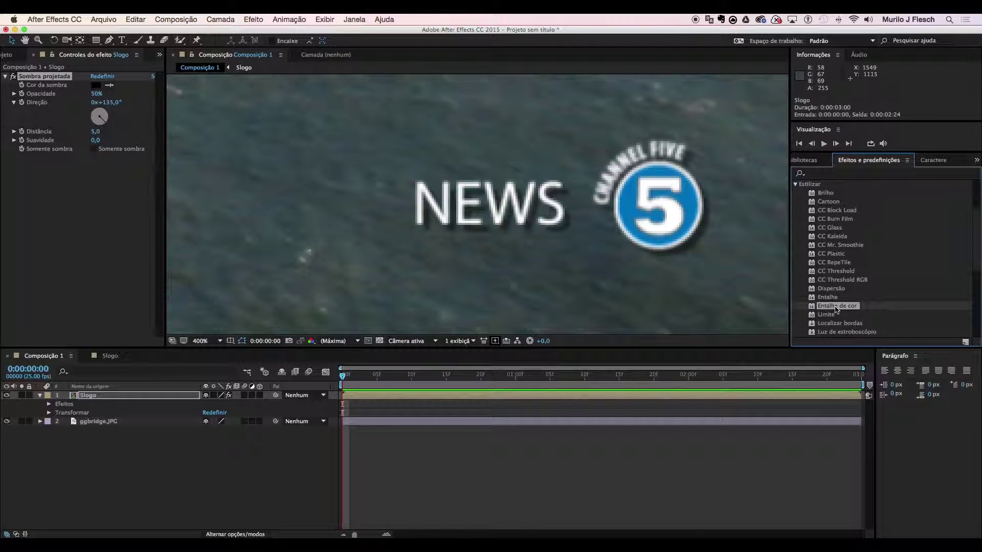
{"action": "left_click_drag", "start_coordinate": [837, 308], "coordinate": [90, 397]}
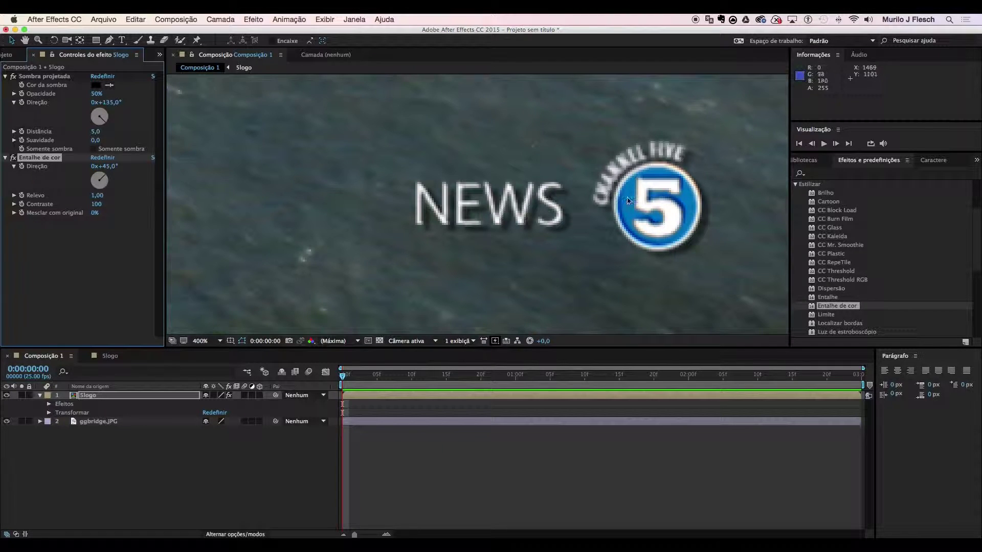
Check the logo at 100% magnification and examine the 5logo layer's effects, expanding the Entalhe de cor properties in the timeline
{"action": "key", "text": "comma"}
{"action": "key", "text": "comma"}
{"action": "key", "text": "comma"}
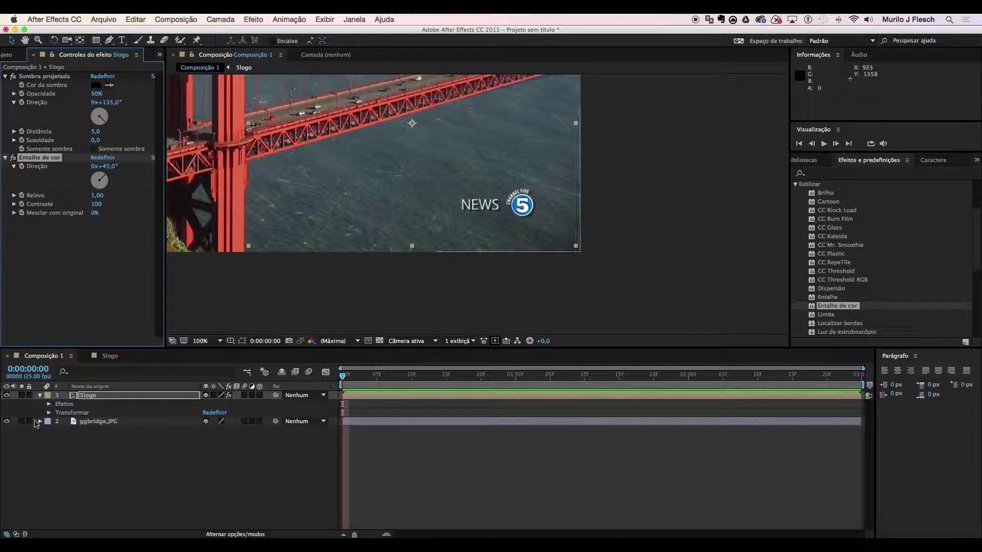
{"action": "left_click", "coordinate": [49, 405]}
{"action": "left_click", "coordinate": [78, 414]}
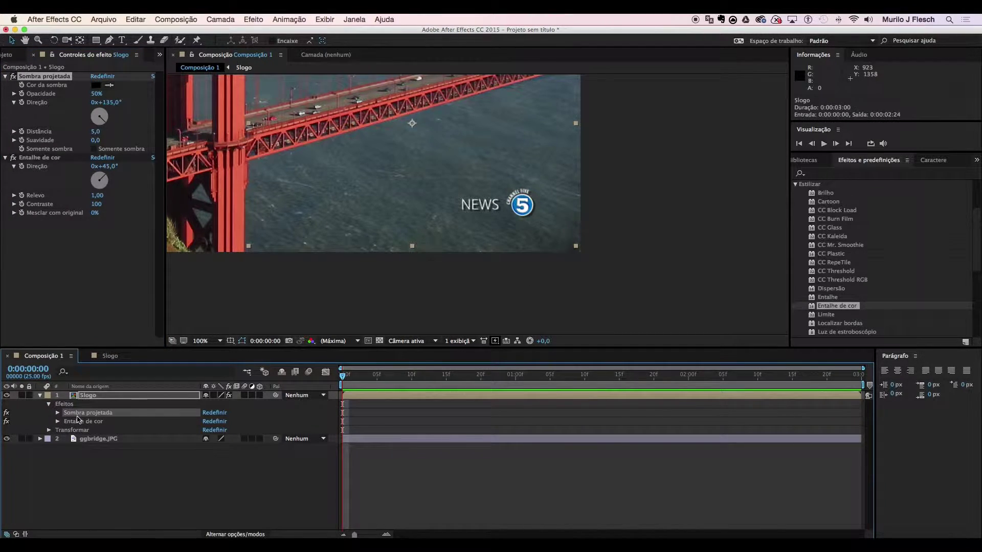
{"action": "left_click", "coordinate": [78, 421]}
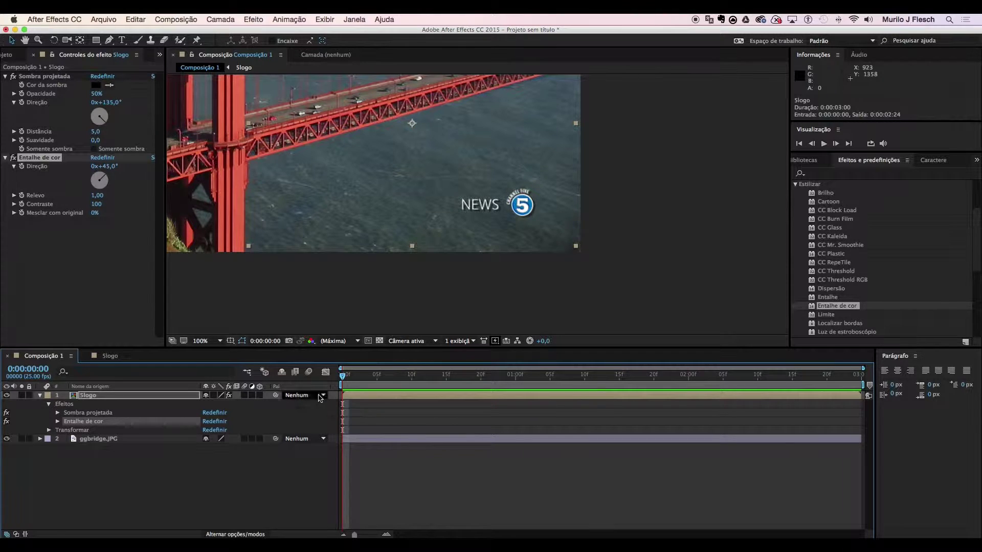
{"action": "left_click_drag", "start_coordinate": [344, 377], "coordinate": [338, 404]}
{"action": "left_click", "coordinate": [56, 426]}
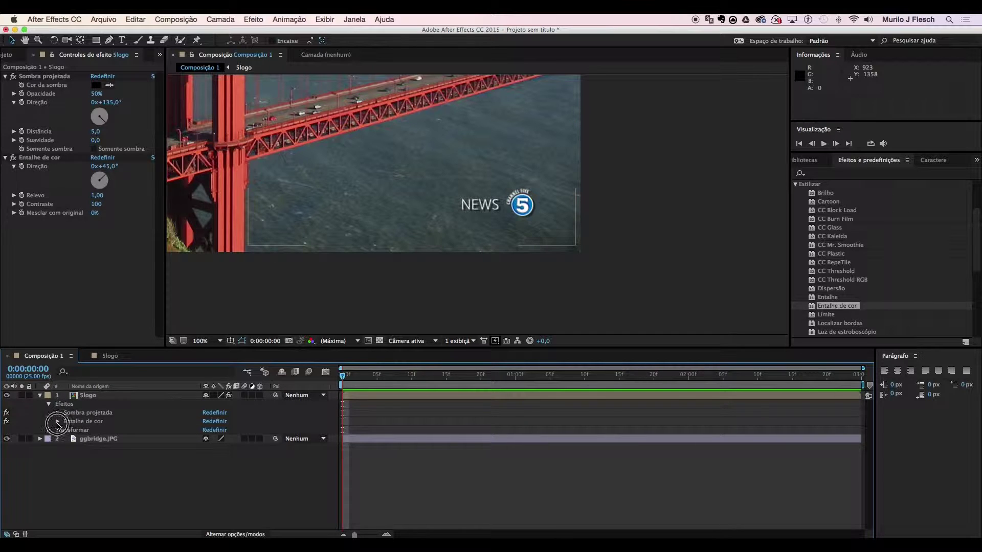
{"action": "left_click", "coordinate": [58, 421]}
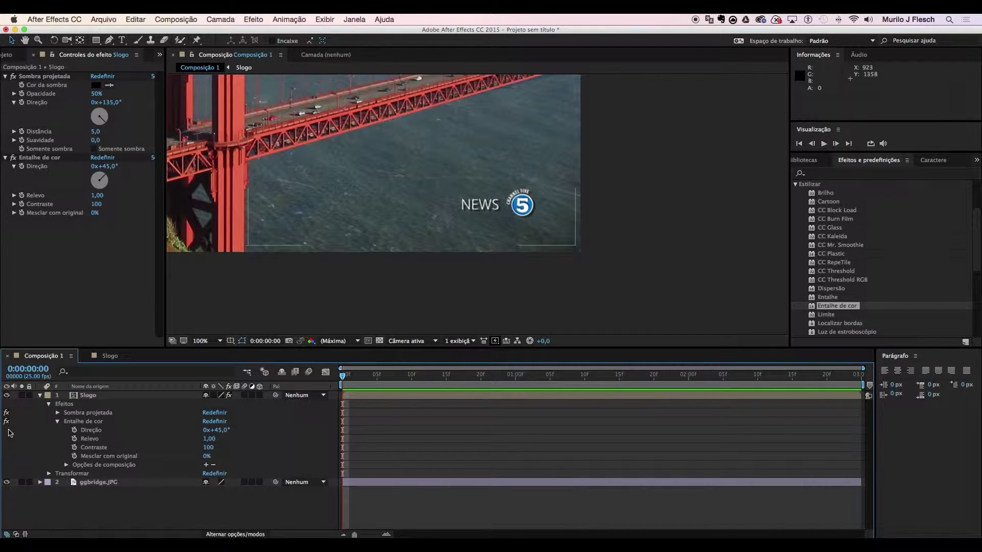
Collapse the Entalhe de cor properties and the Estilizar category, and review the preset folders under Predefinições de animação
{"action": "left_click", "coordinate": [57, 421]}
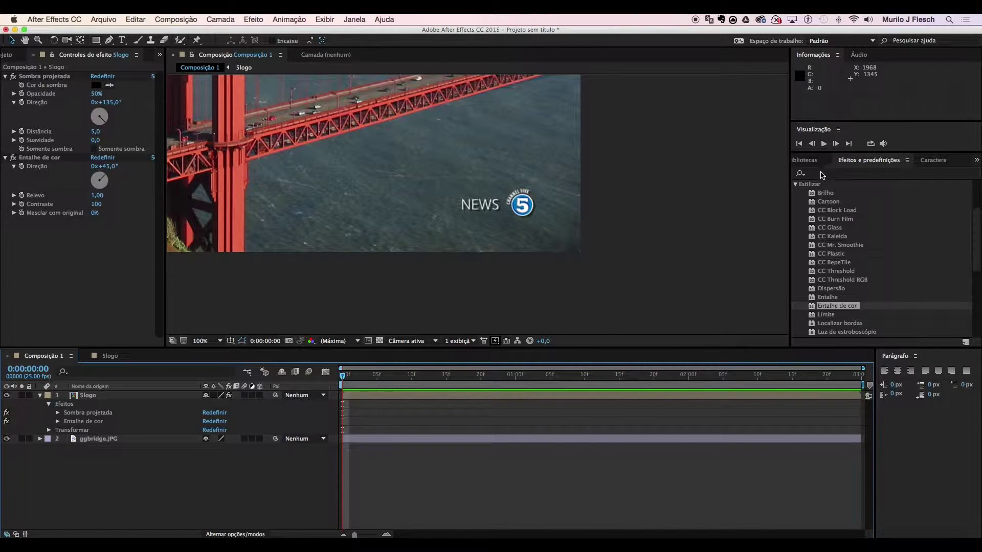
{"action": "left_click", "coordinate": [795, 185]}
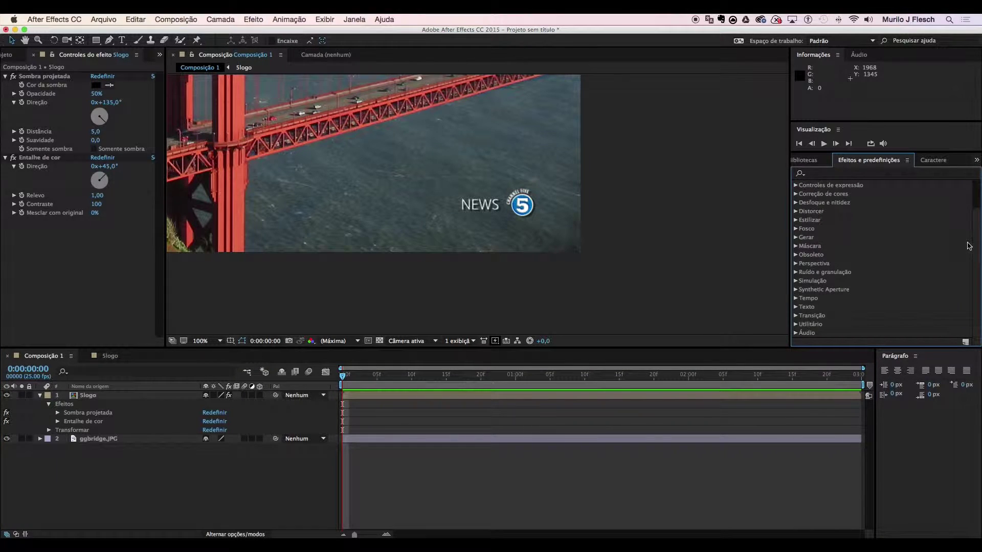
{"action": "scroll", "coordinate": [974, 246], "scroll_direction": "up", "scroll_amount": 3}
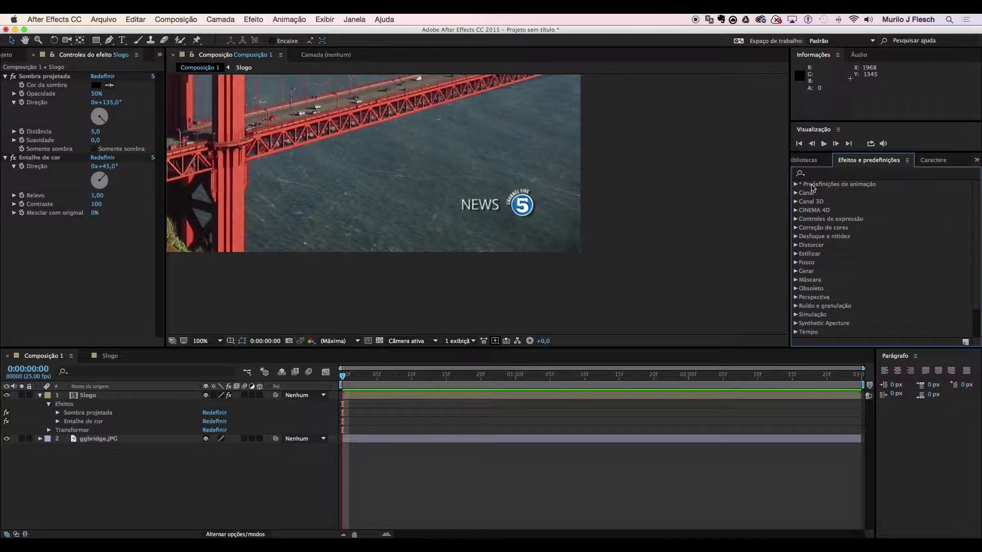
{"action": "left_click", "coordinate": [796, 186]}
{"action": "left_click", "coordinate": [795, 185]}
{"action": "left_click", "coordinate": [797, 185]}
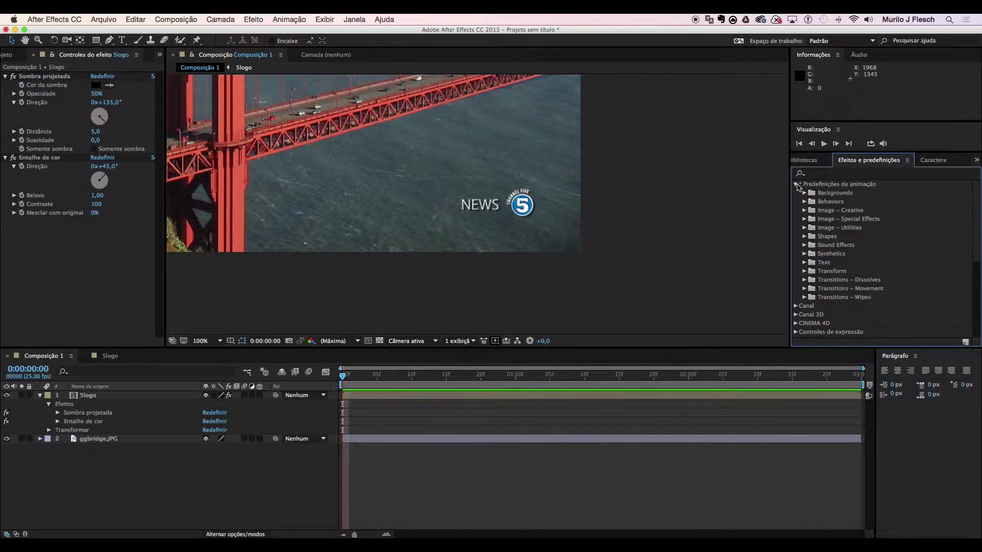
{"action": "left_click", "coordinate": [797, 186]}
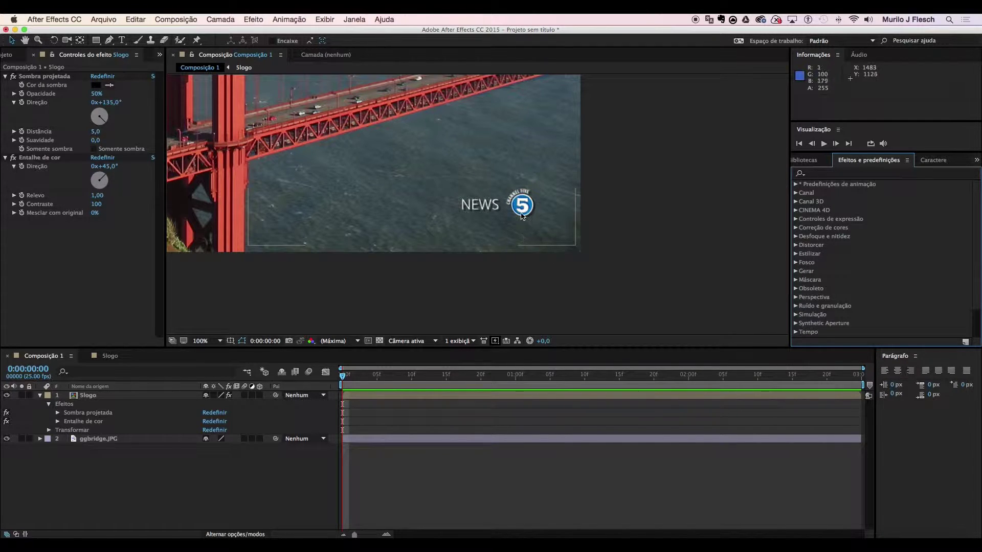
Bring the bridge and logo into view in Composição 1 and open the nested 5logo composition
{"action": "key", "text": "h"}
{"action": "left_click_drag", "start_coordinate": [480, 214], "coordinate": [634, 275]}
{"action": "key", "text": "v"}
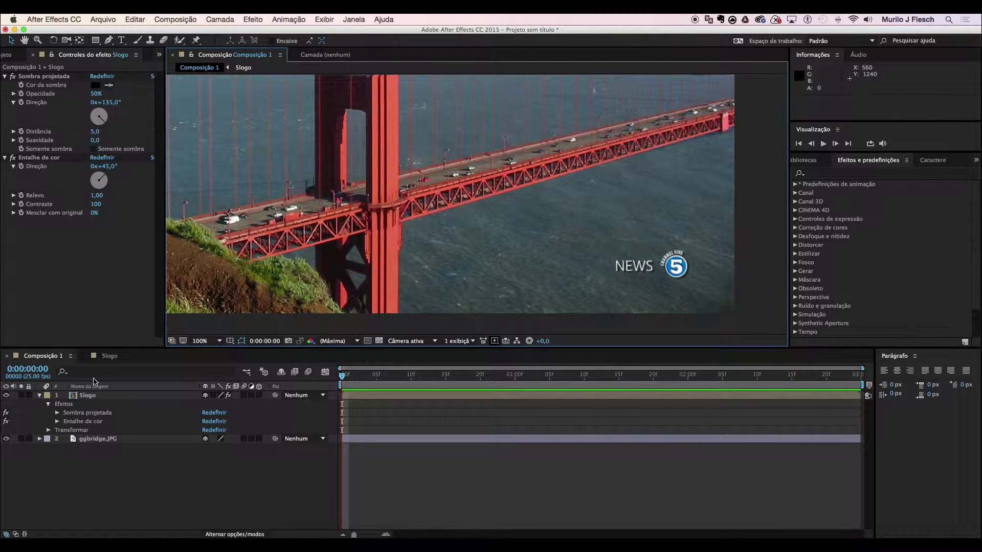
{"action": "left_click", "coordinate": [85, 396]}
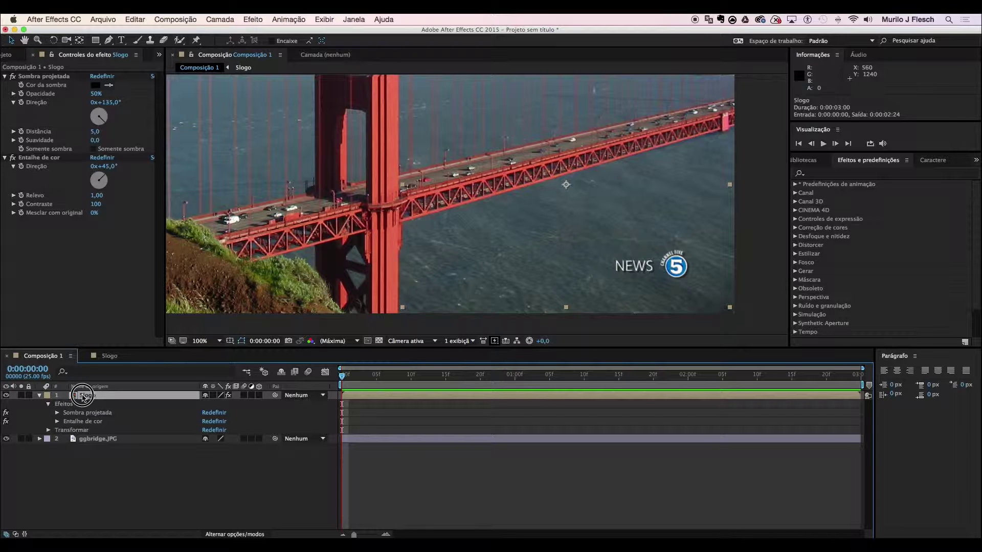
{"action": "double_click", "coordinate": [84, 397]}
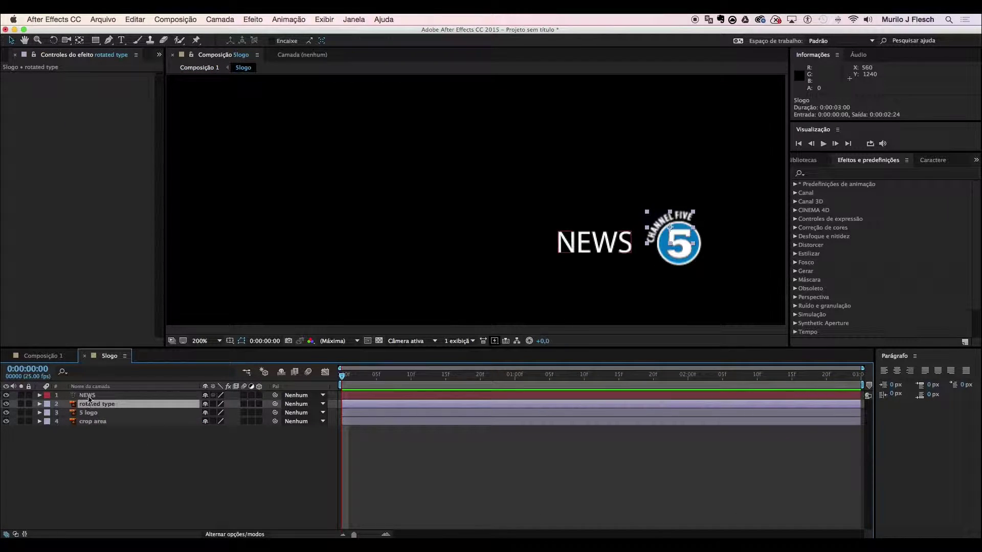
Apply the Trem bala animation preset from the Text > Blurs presets to the NEWS text layer at 0:00:00:00
{"action": "left_click", "coordinate": [87, 395]}
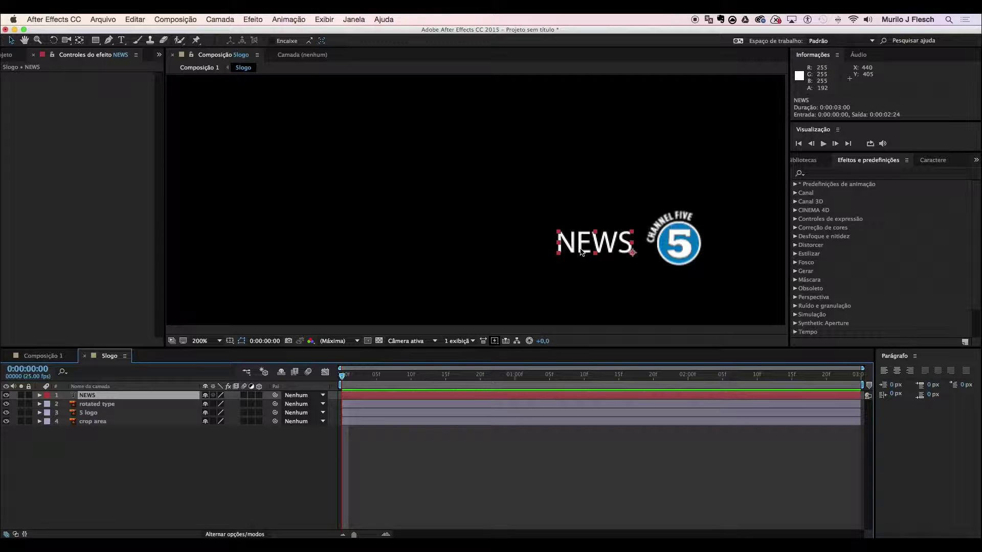
{"action": "left_click", "coordinate": [796, 187]}
{"action": "left_click", "coordinate": [794, 185]}
{"action": "left_click", "coordinate": [804, 263]}
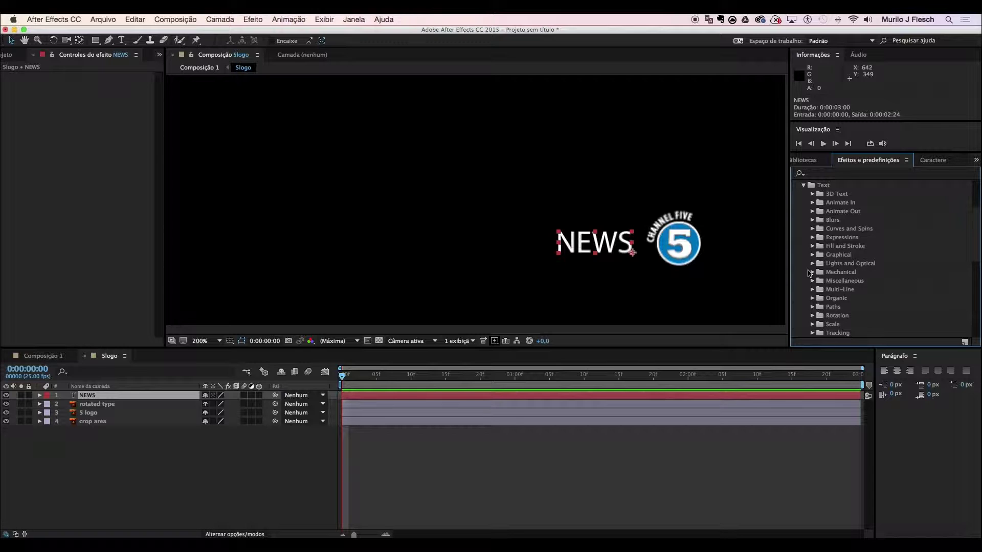
{"action": "scroll", "coordinate": [810, 273], "scroll_direction": "down", "scroll_amount": 3}
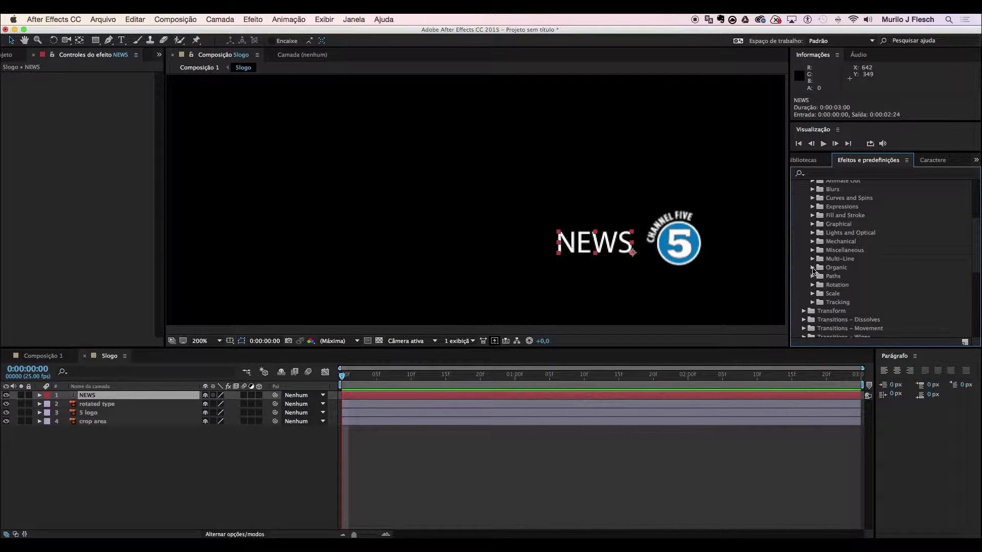
{"action": "scroll", "coordinate": [814, 270], "scroll_direction": "up", "scroll_amount": 1}
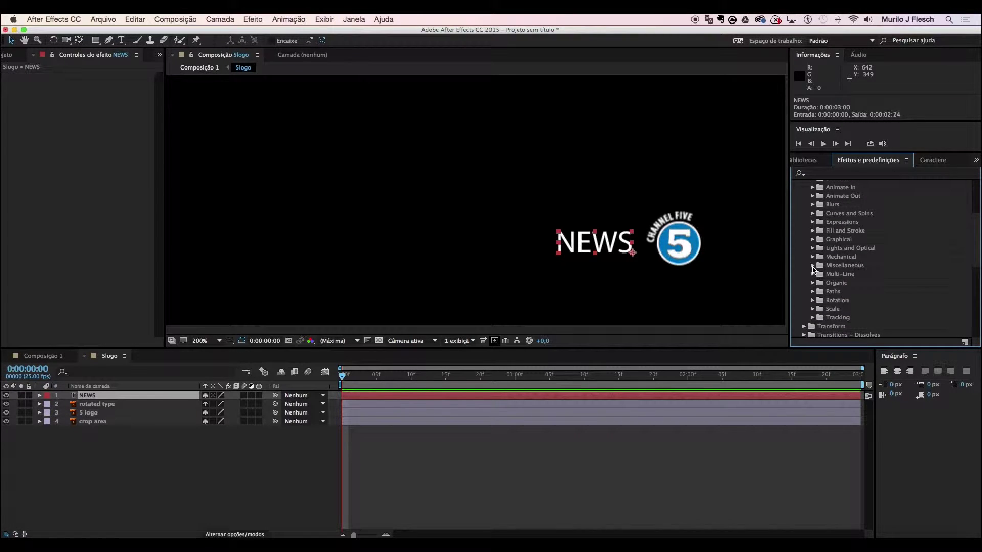
{"action": "scroll", "coordinate": [814, 270], "scroll_direction": "up", "scroll_amount": 1}
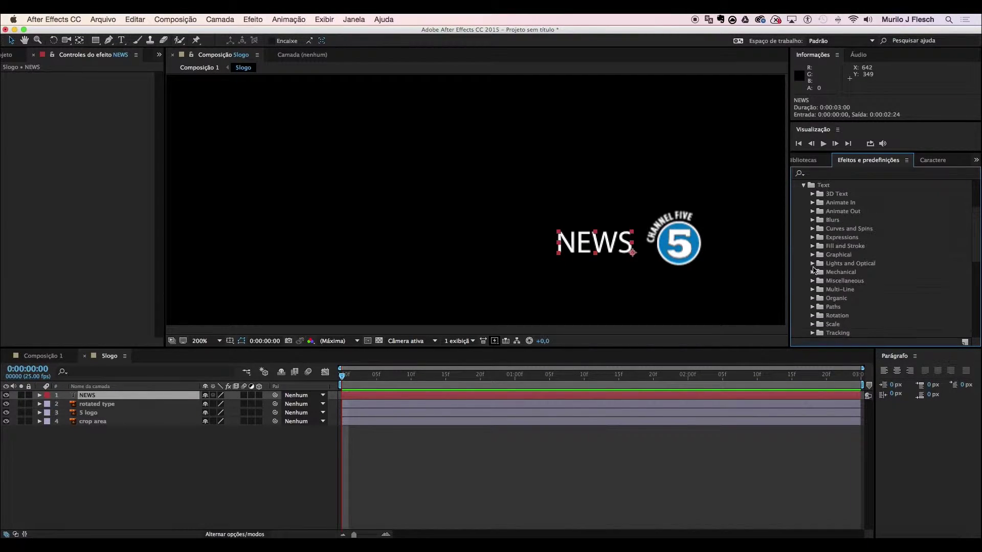
{"action": "left_click", "coordinate": [812, 220]}
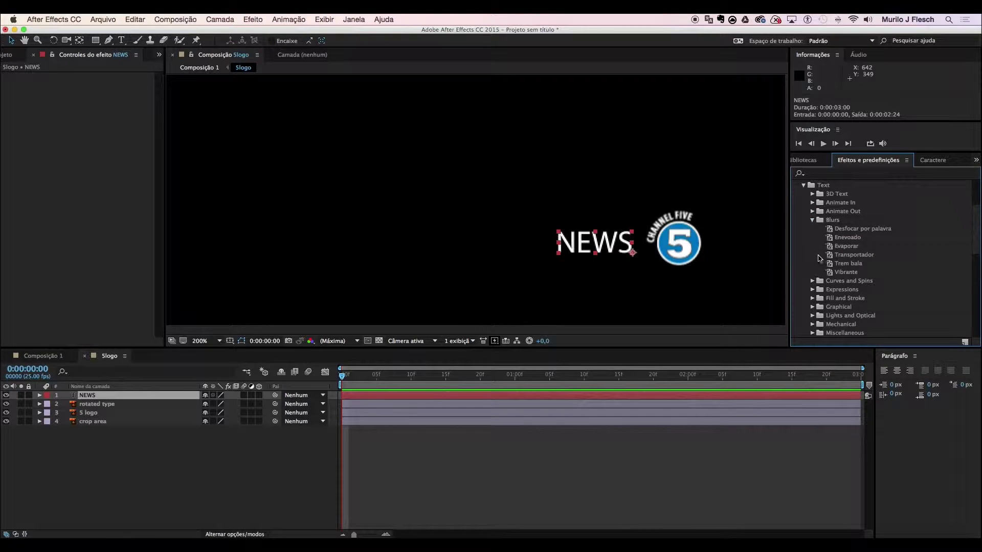
{"action": "left_click", "coordinate": [831, 263]}
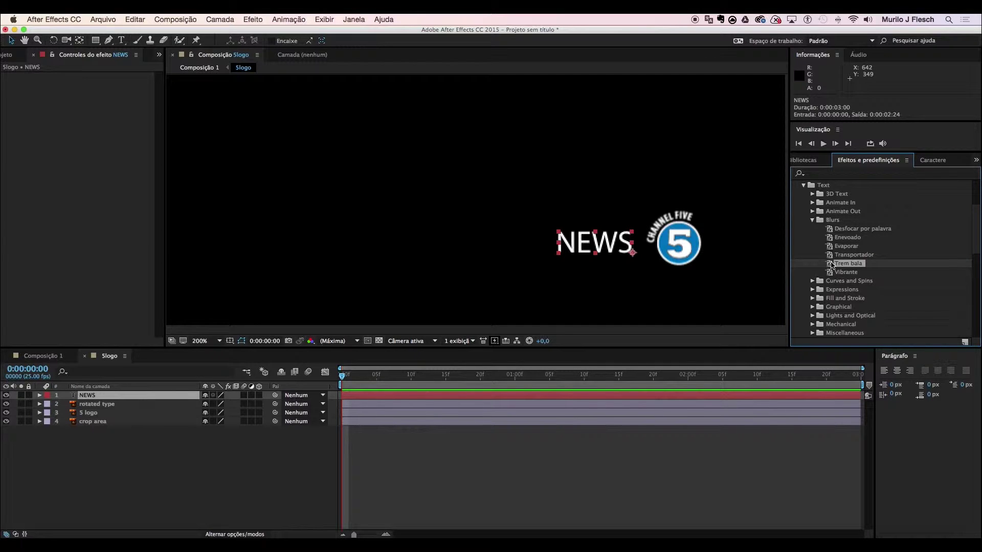
{"action": "left_click_drag", "start_coordinate": [832, 265], "coordinate": [89, 397]}
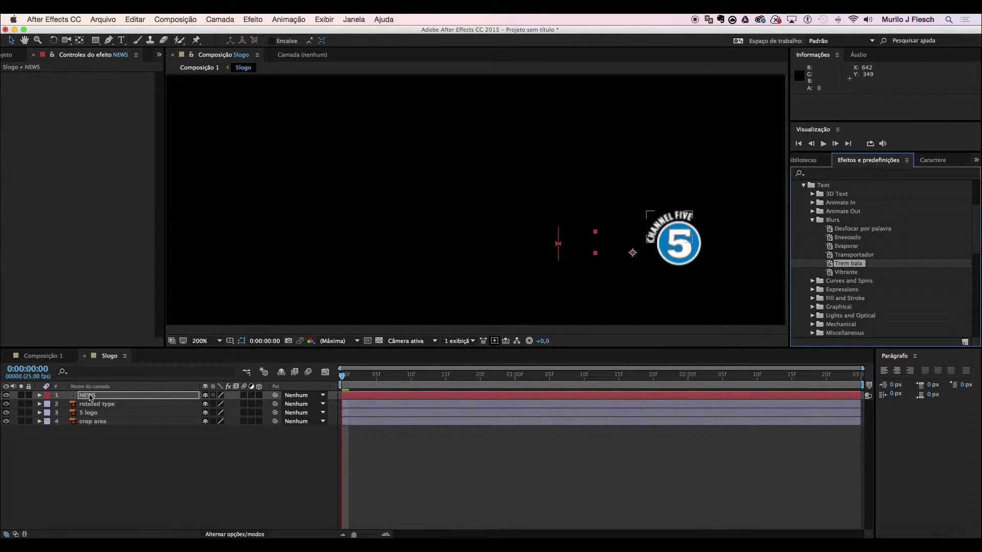
Scrub the NEWS text animation from the start to 0:00:01:02 and expand the layer's Texto properties to examine the animator
{"action": "left_click", "coordinate": [341, 376]}
{"action": "left_click_drag", "start_coordinate": [341, 376], "coordinate": [386, 394]}
{"action": "left_click_drag", "start_coordinate": [378, 400], "coordinate": [529, 396]}
{"action": "left_click", "coordinate": [40, 395]}
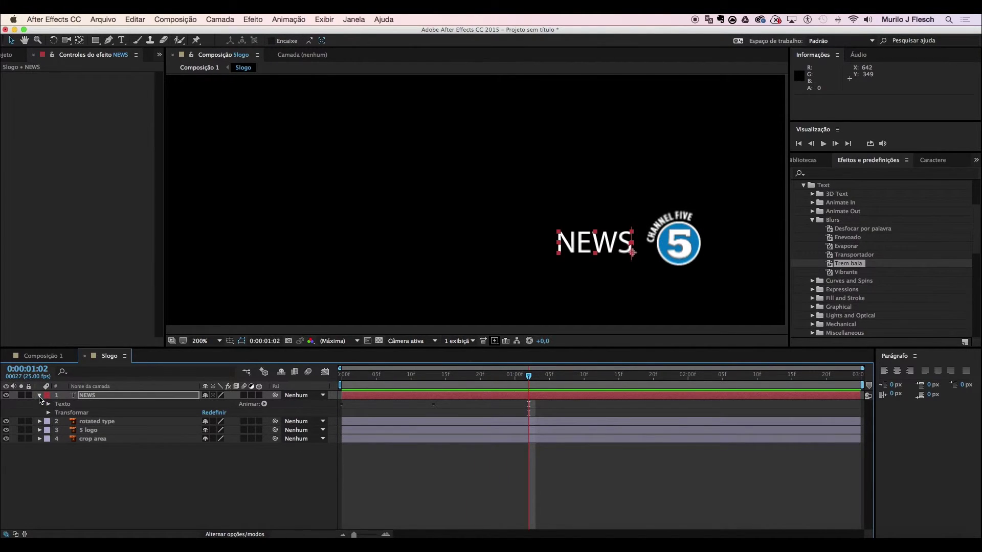
{"action": "left_click", "coordinate": [49, 404]}
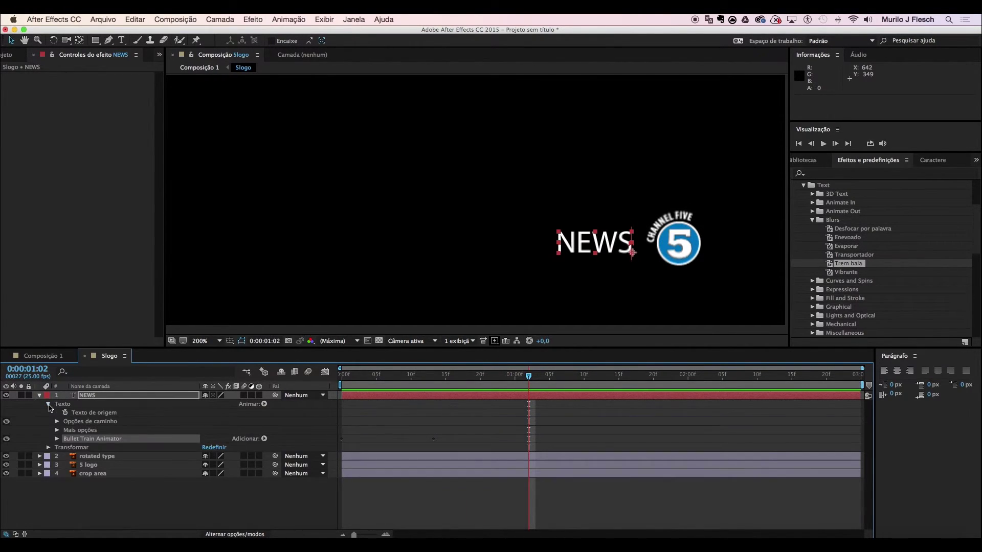